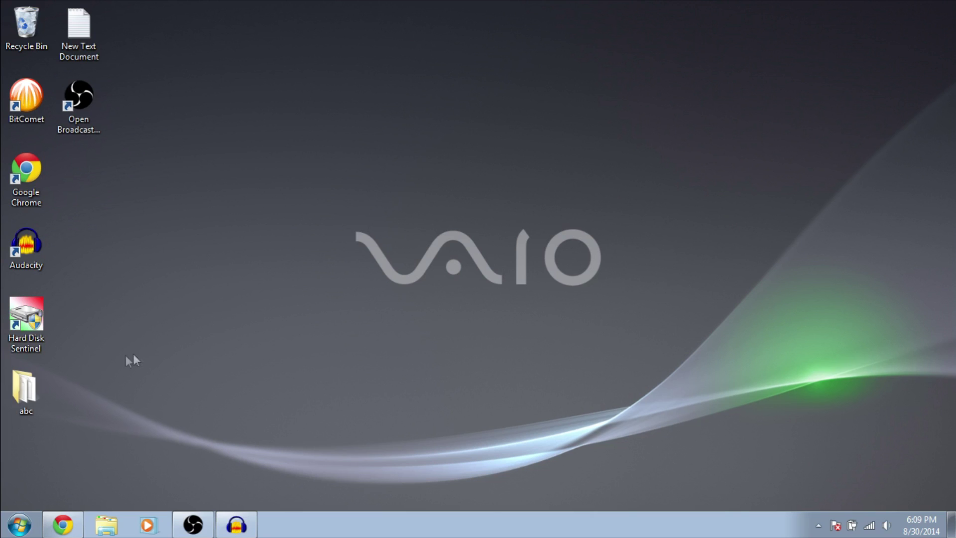
Download the DAEMON Tools Lite installer DTLite4491-0356.exe from the Disk-Tools.com page
left_click(63, 524)
left_click(87, 9)
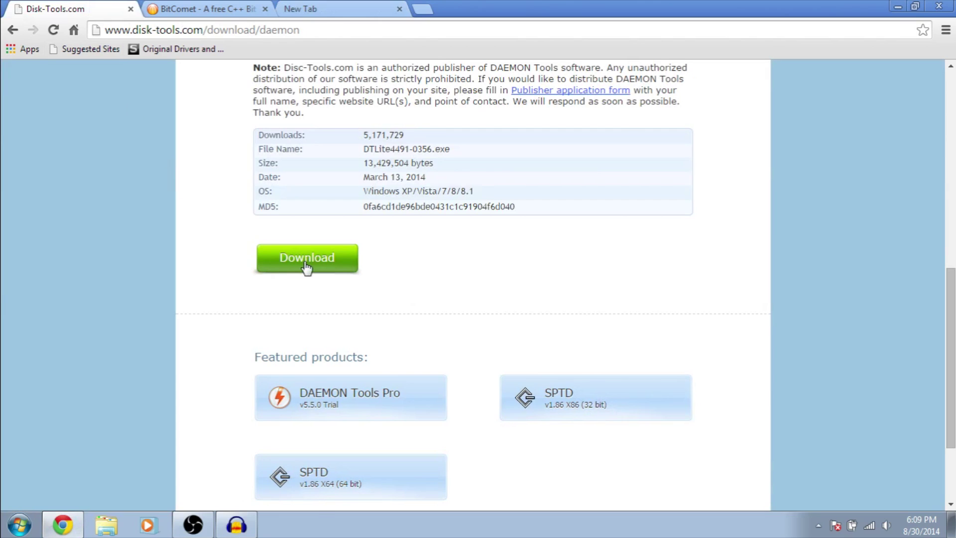
left_click(307, 268)
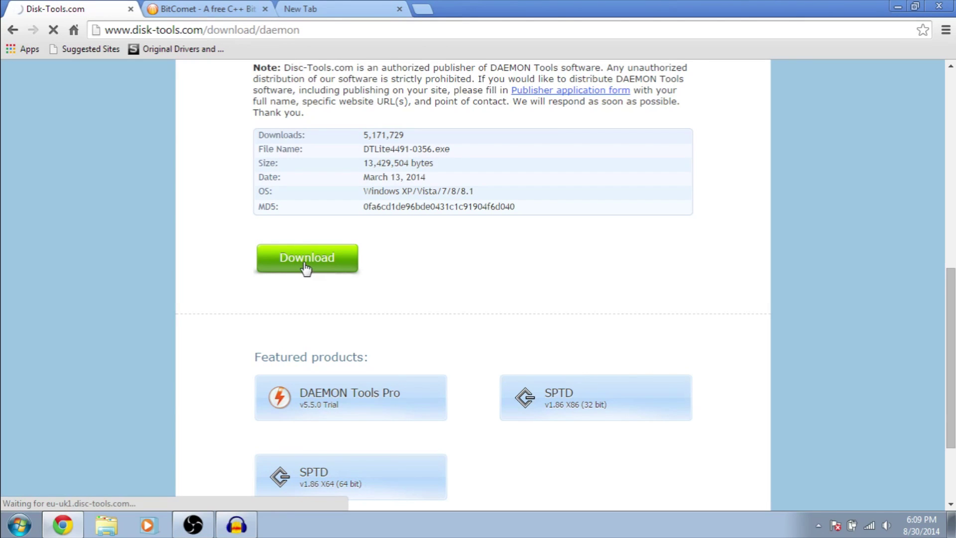
left_click(306, 267)
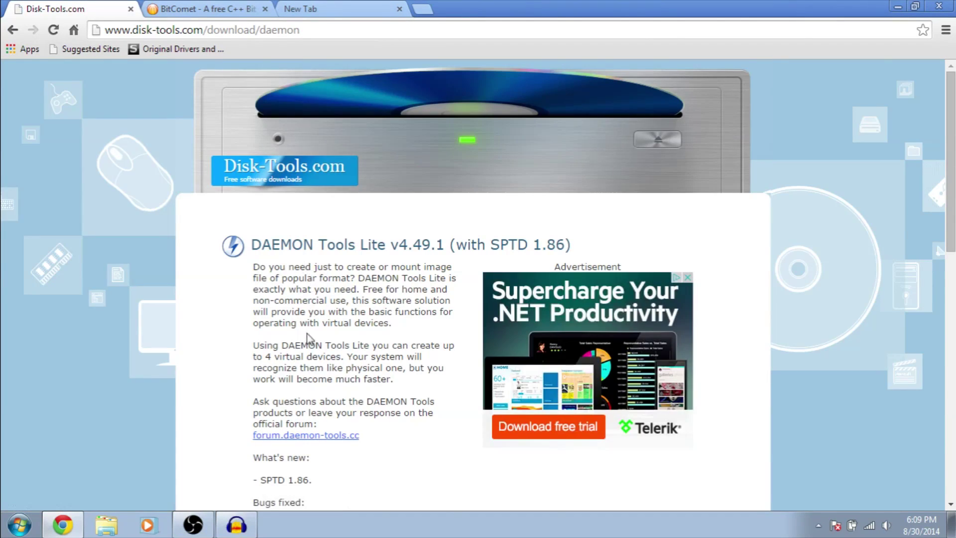
scroll(309, 349, "down", 5)
left_click(339, 476)
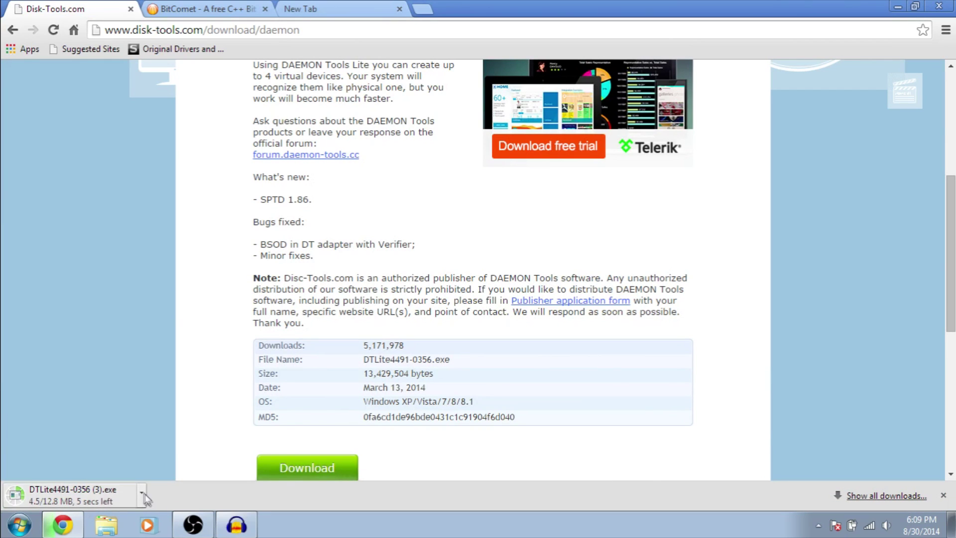
Grab the BitComet 1.37 64-bit setup via HTTP download, then close the Disk-Tools and BitComet tabs
left_click(236, 9)
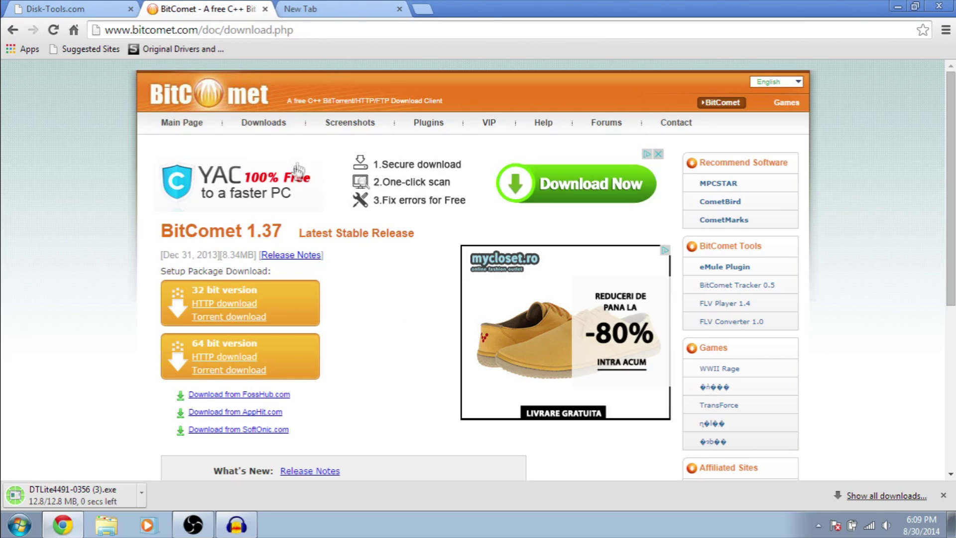
left_click_drag(193, 294, 259, 294)
left_click(240, 310)
left_click_drag(191, 343, 273, 342)
left_click(266, 346)
left_click(233, 360)
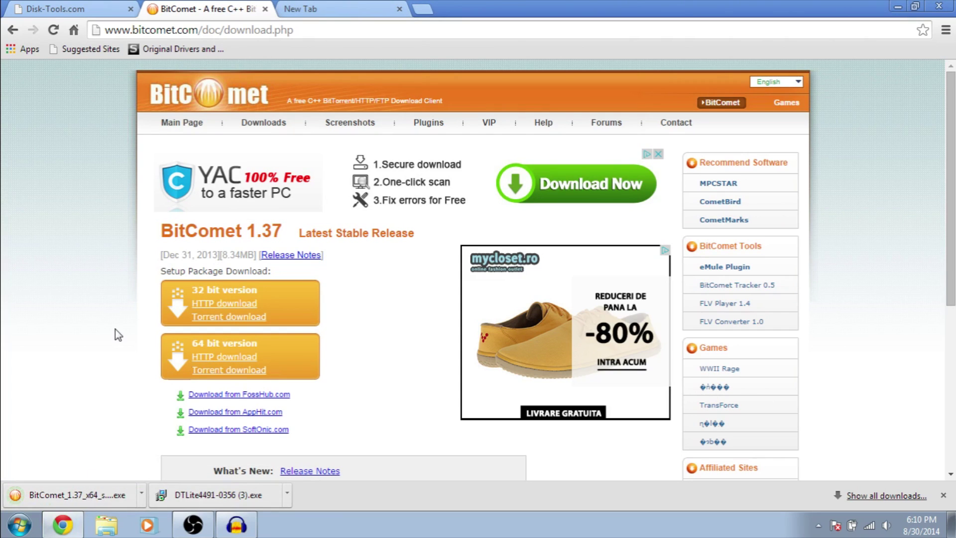
left_click(131, 8)
left_click(130, 9)
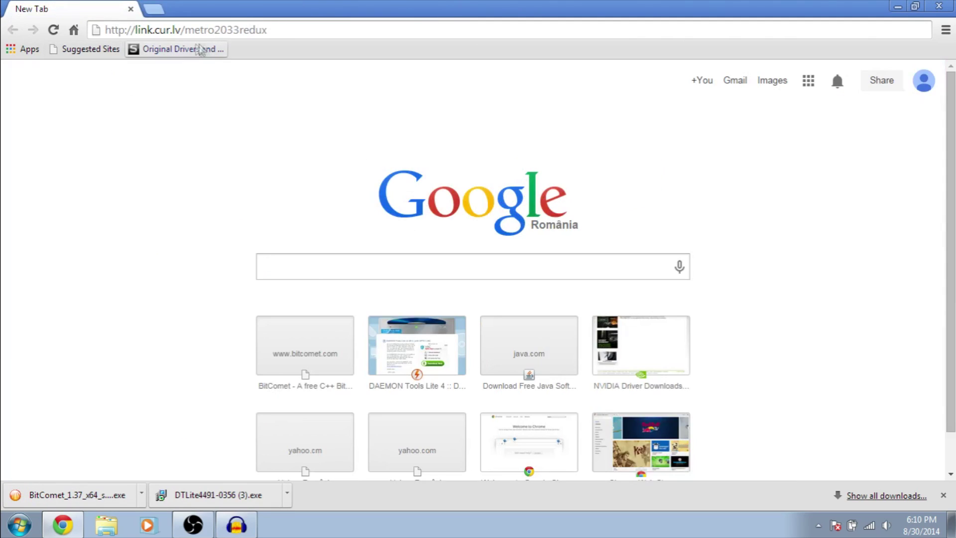
Load link.cur.lv/metro2033redux, skip the ad, and open the Dropbox .torrent file once downloaded
left_click(229, 30)
key("Return")
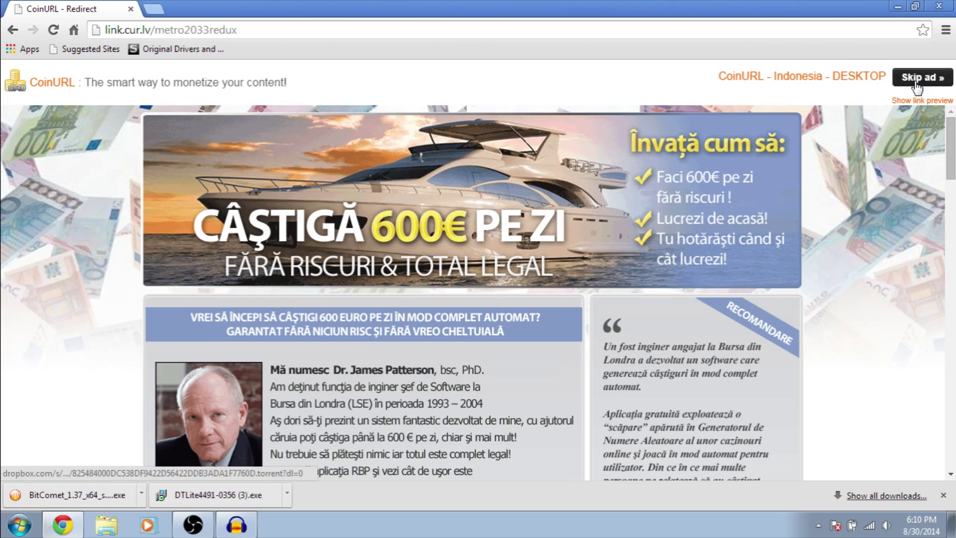
left_click(917, 80)
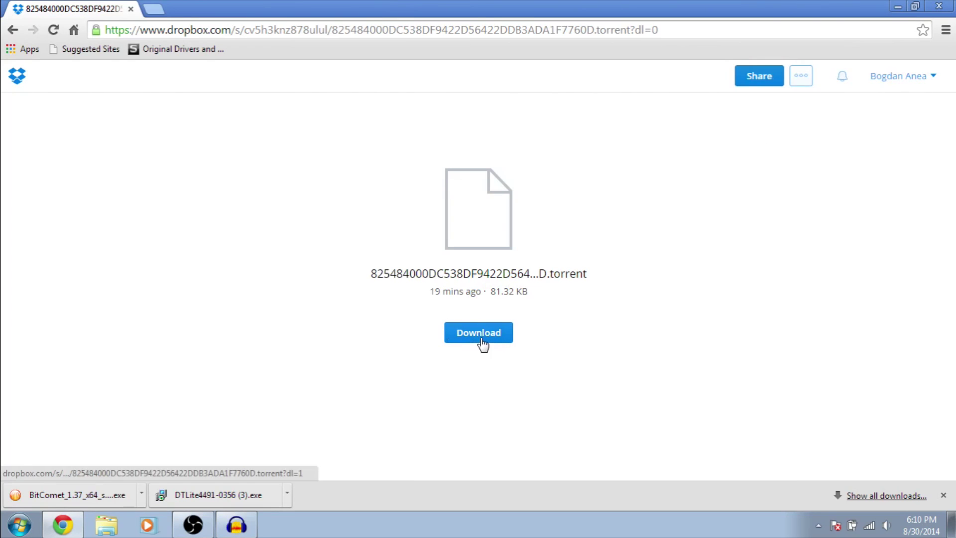
left_click(483, 343)
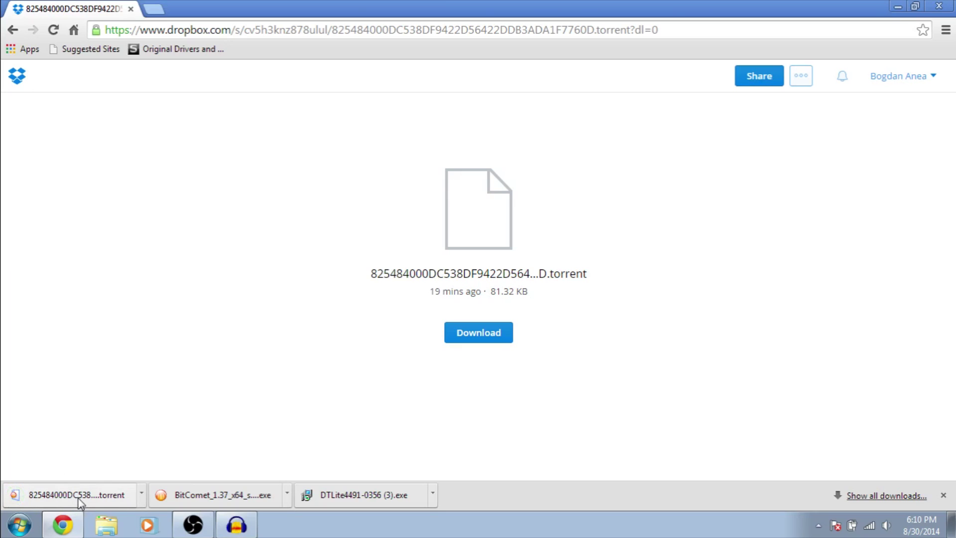
left_click(78, 501)
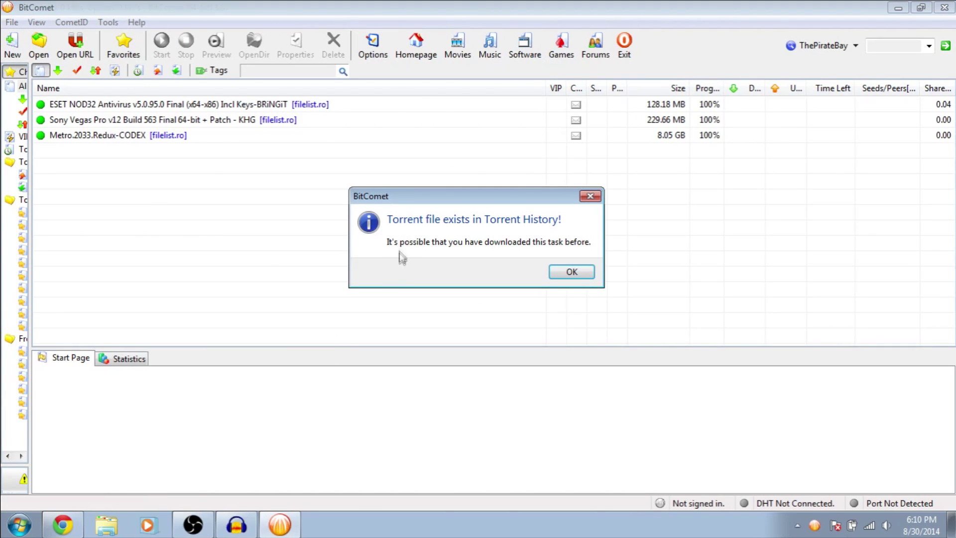
Dismiss the Torrent History warning, cancel the new task, and open the Metro.2033.Redux-CODEX task's folder
left_click(572, 273)
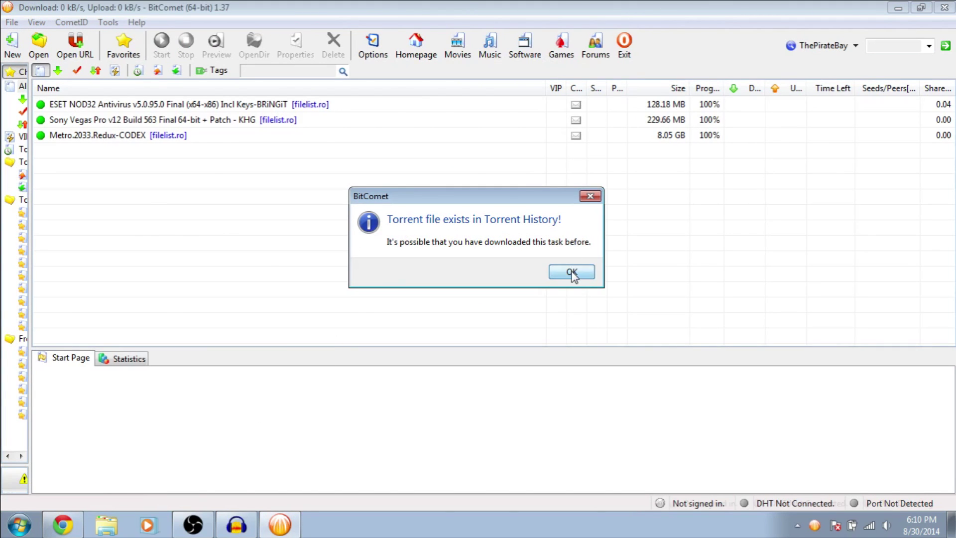
left_click(626, 425)
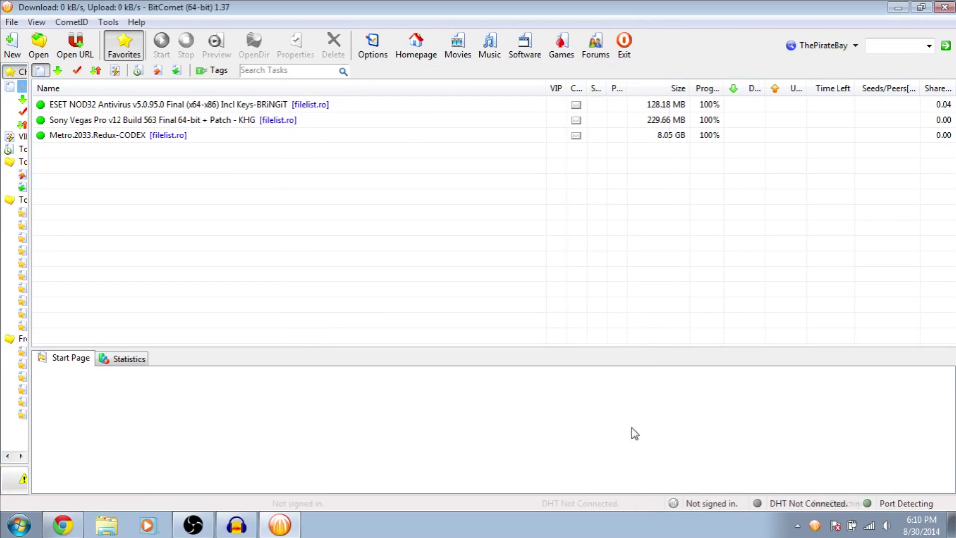
left_click(716, 137)
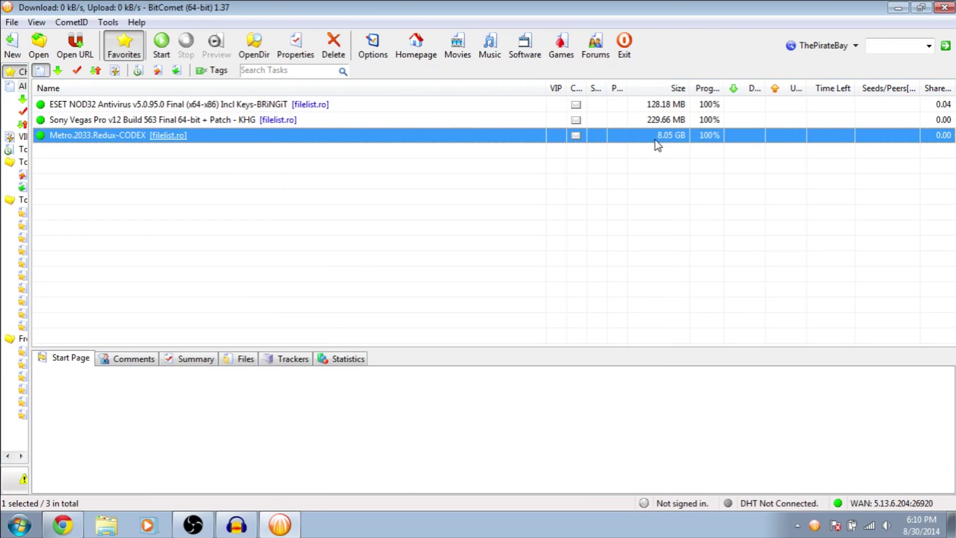
left_click(658, 146)
left_click(713, 137)
left_click(714, 160)
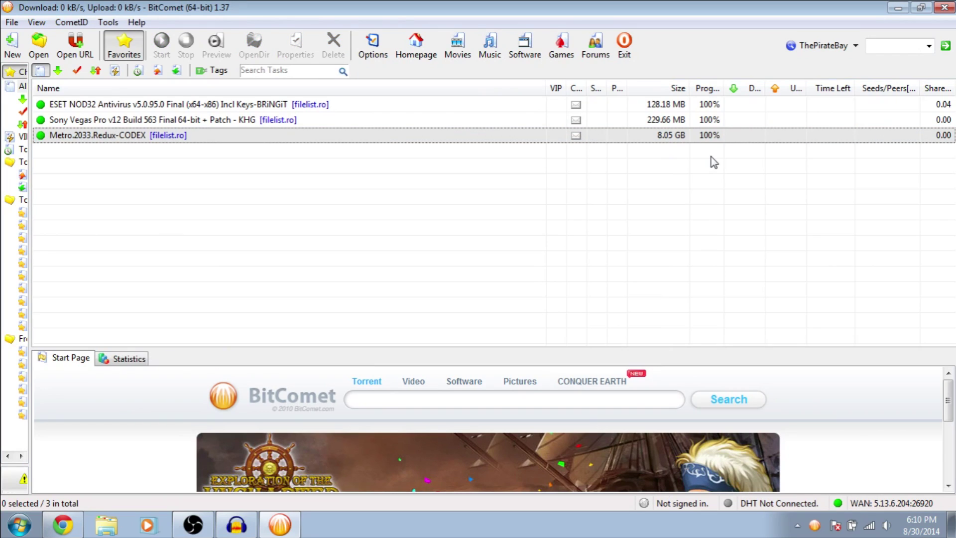
right_click(356, 141)
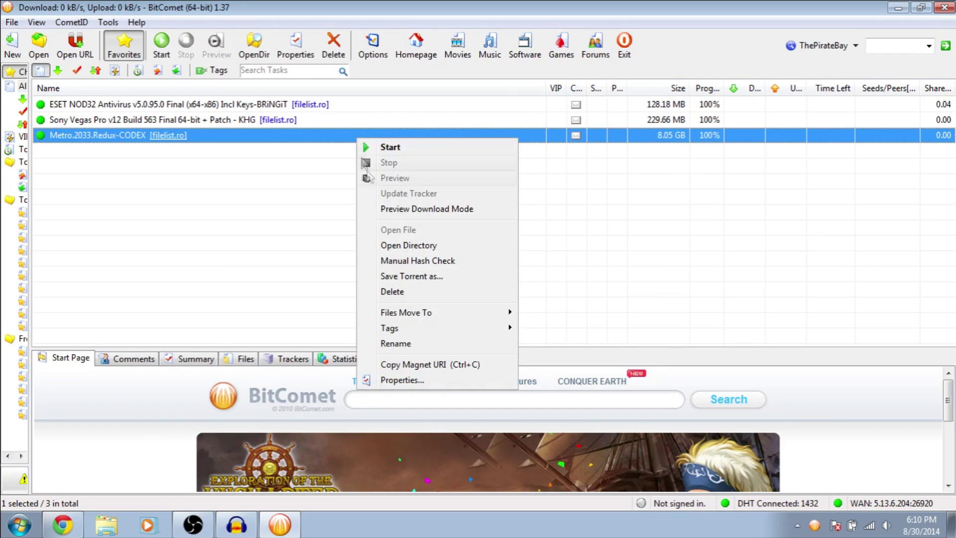
left_click(387, 246)
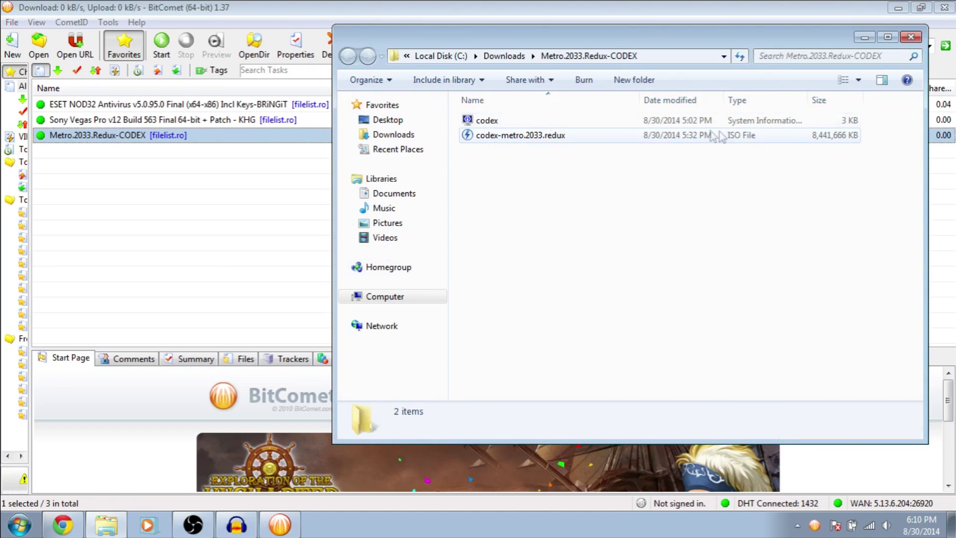
Select the codex-metro.2033.redux disc image in the download folder to launch the installer
left_click(470, 141)
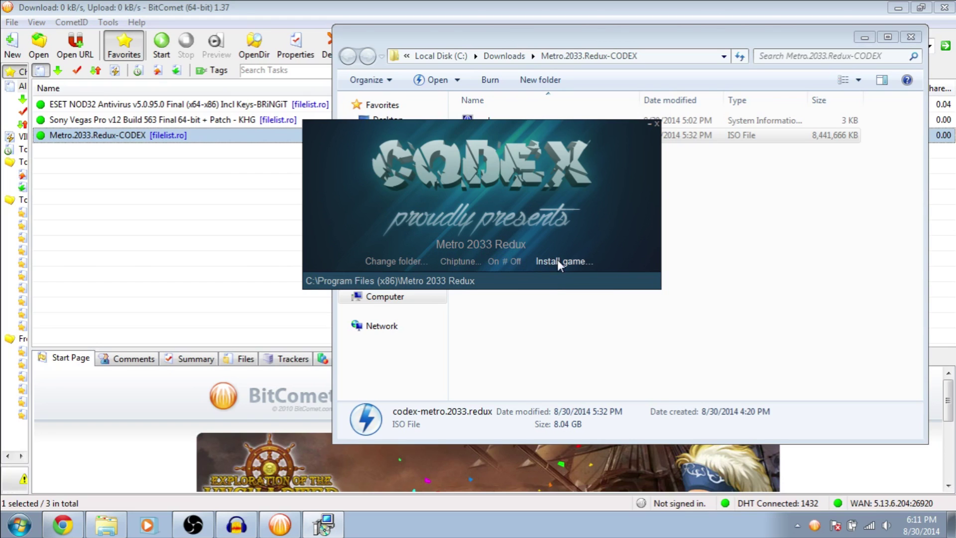
Confirm C:\Program Files (x86)\Metro 2033 Redux as the install folder and start installing
left_click(406, 263)
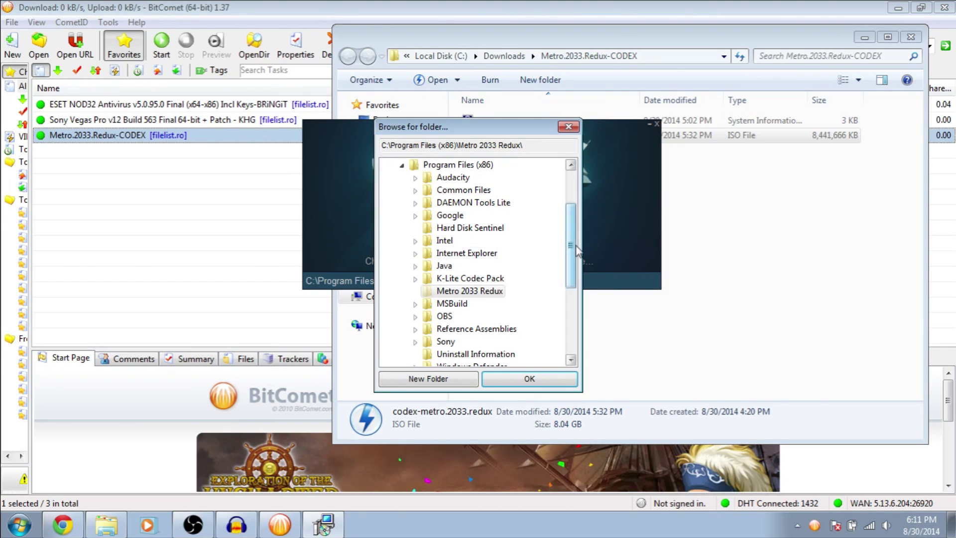
scroll(577, 249, "up", 2)
scroll(498, 249, "down", 3)
scroll(473, 250, "up", 3)
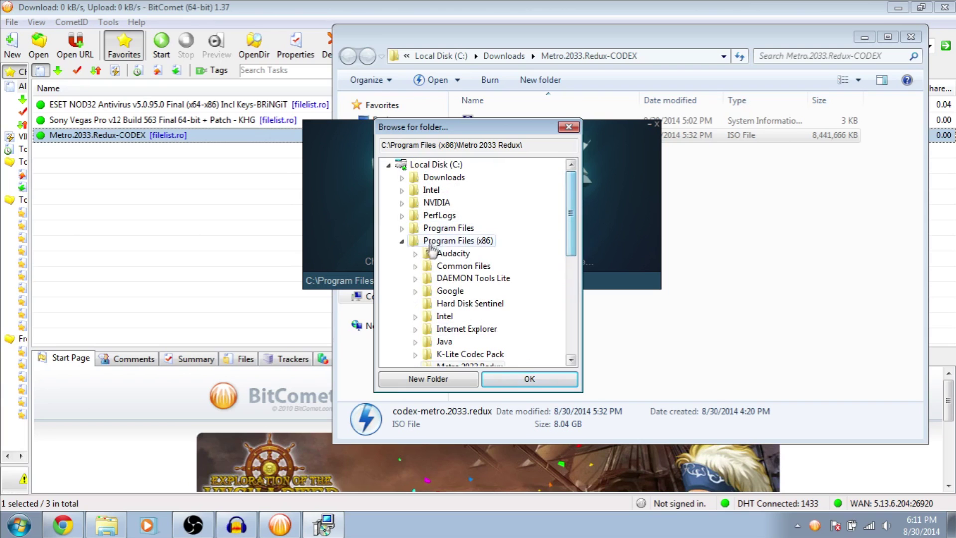
left_click(402, 241)
left_click(402, 241)
left_click(507, 378)
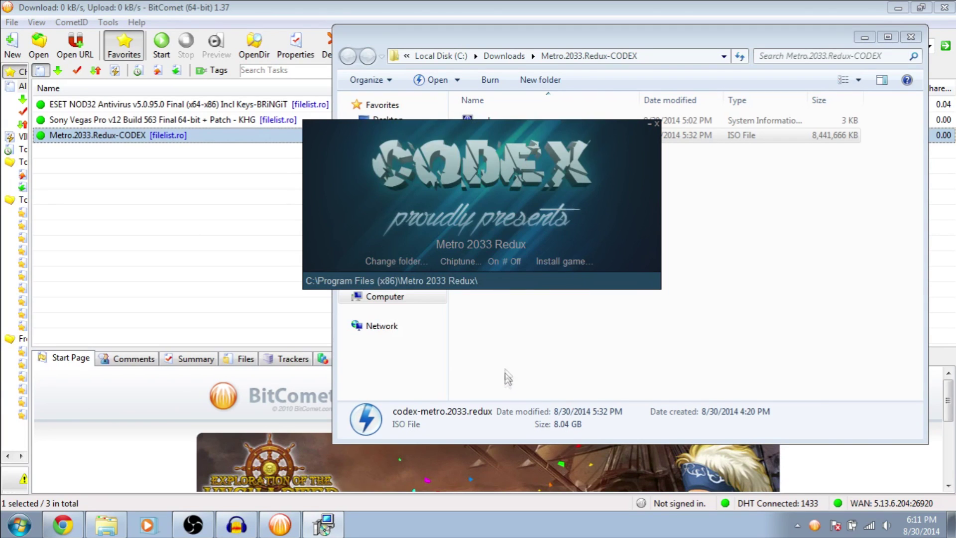
left_click(560, 261)
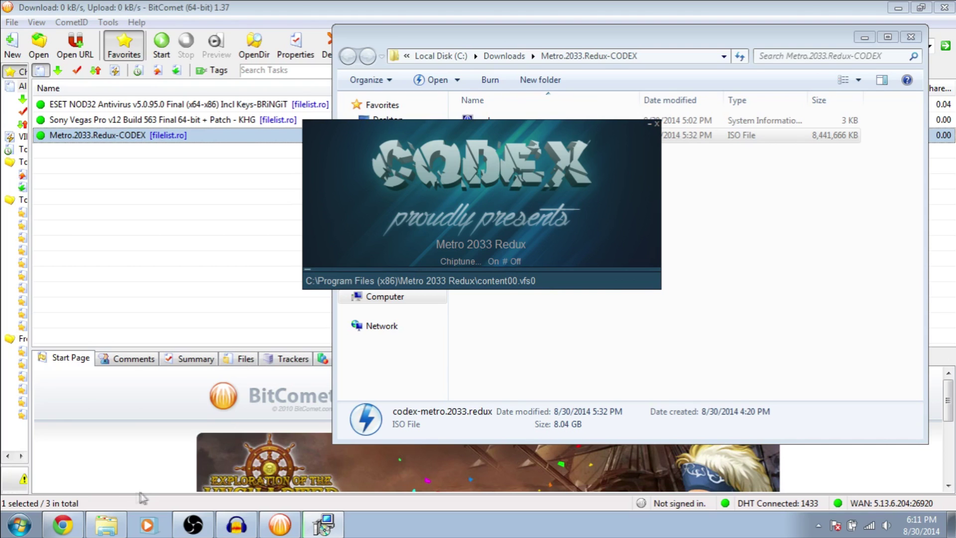
Wait for the installation to finish and select the new Metro 2033 Redux desktop shortcut
left_click(102, 526)
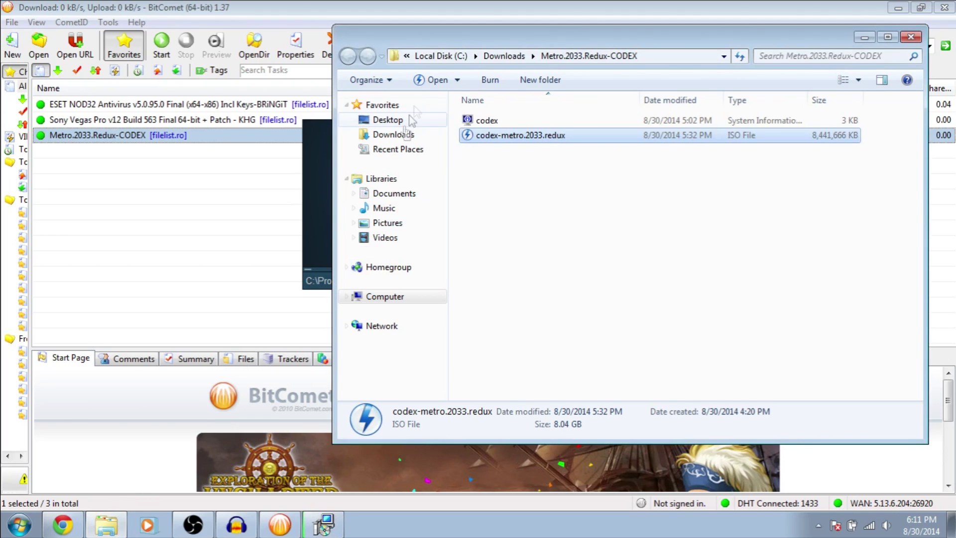
left_click(319, 202)
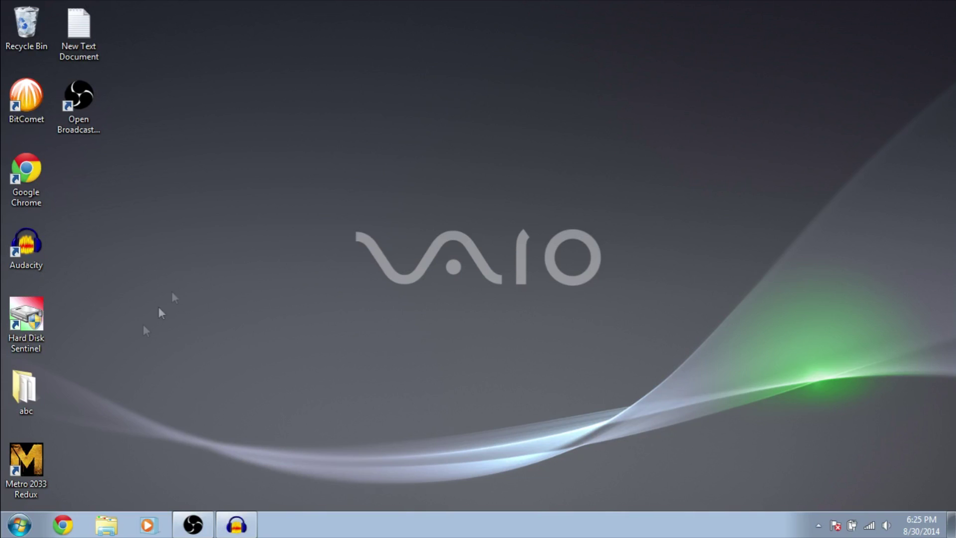
left_click(27, 464)
left_click(81, 451)
Copy the three crack files from the CODEX folder on BD-ROM Drive (E:)
left_click(21, 524)
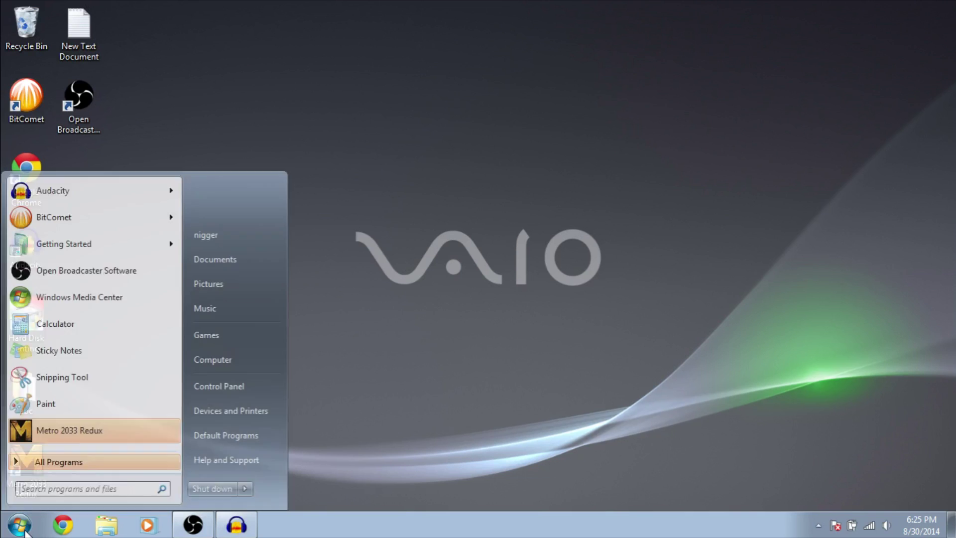
left_click(211, 366)
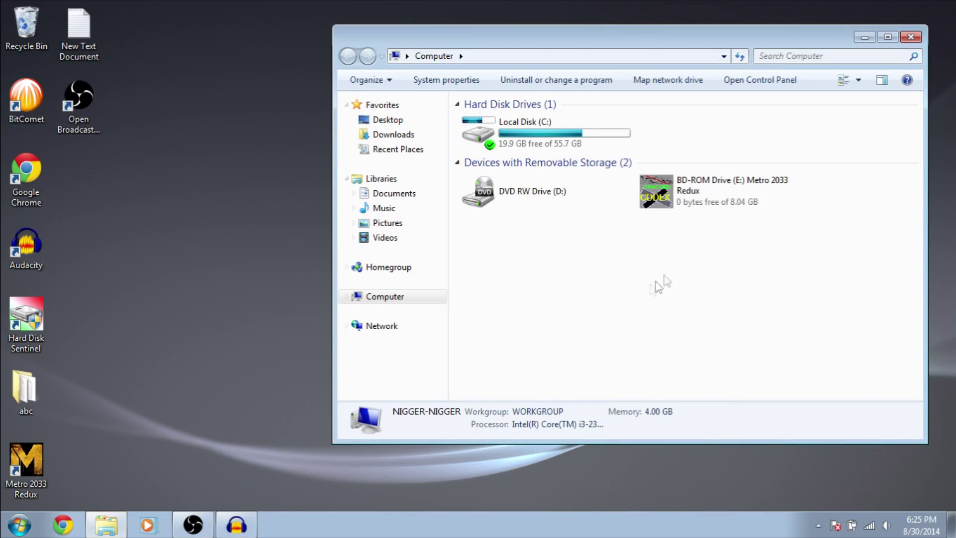
left_click(721, 193)
right_click(721, 193)
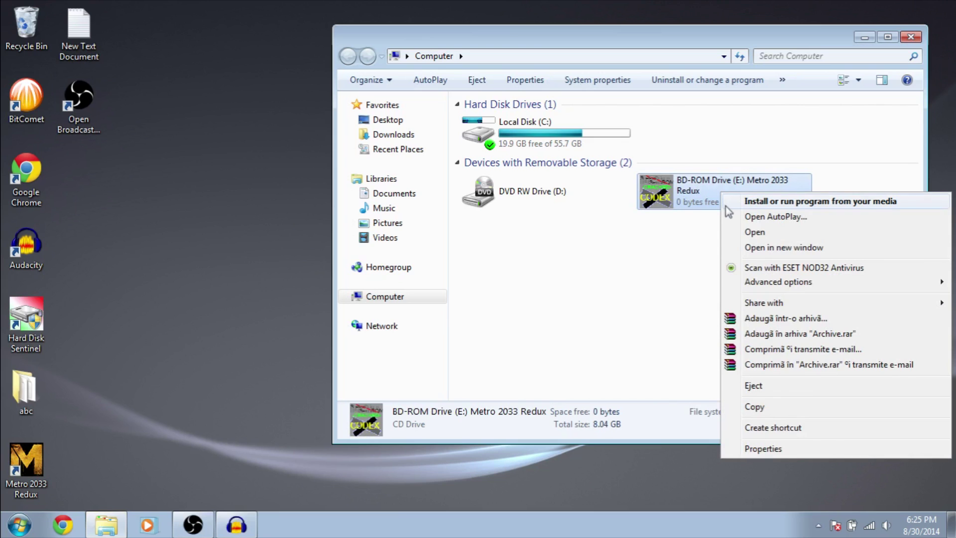
left_click(738, 233)
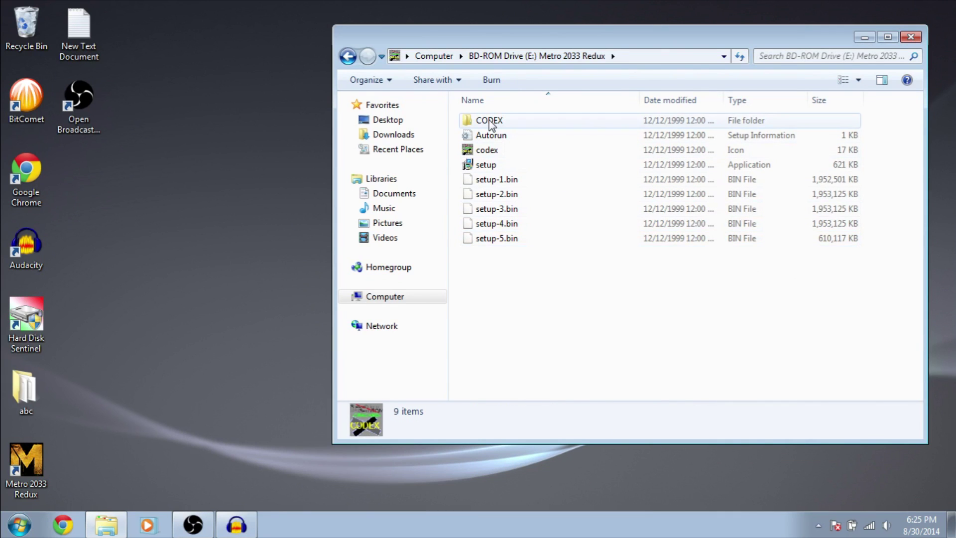
double_click(491, 125)
left_click_drag(525, 199, 480, 114)
right_click(489, 140)
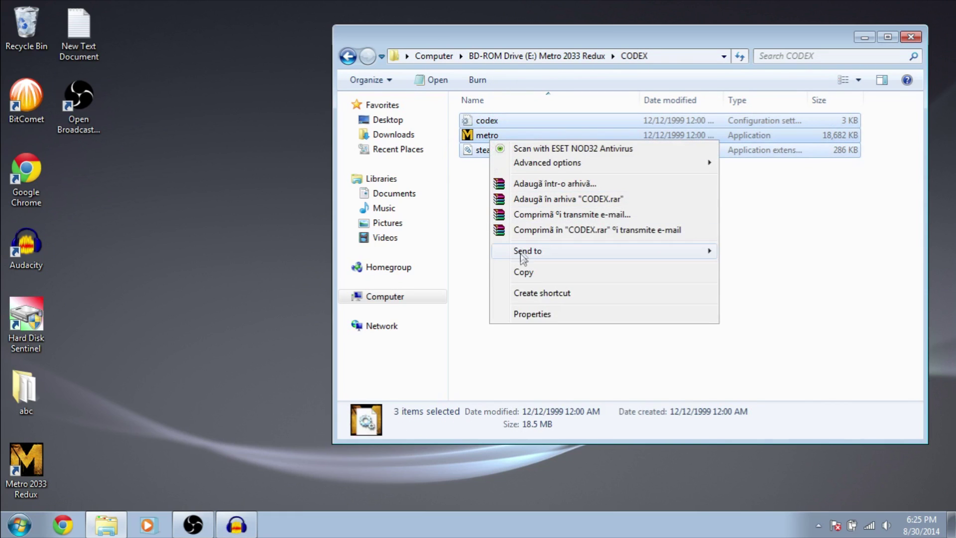
left_click(525, 273)
left_click(495, 288)
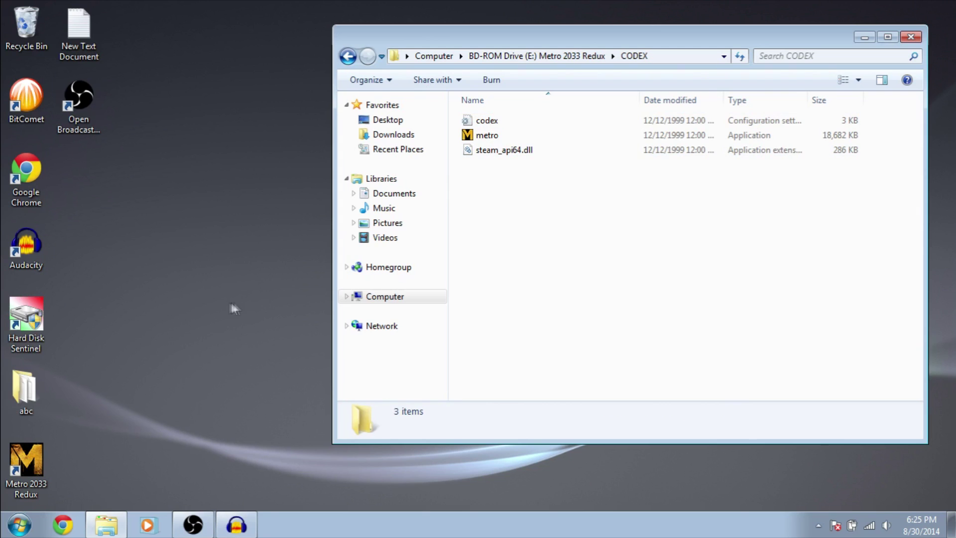
Open the Metro 2033 Redux install folder through the shortcut's Properties > Open File Location
right_click(37, 470)
left_click(62, 461)
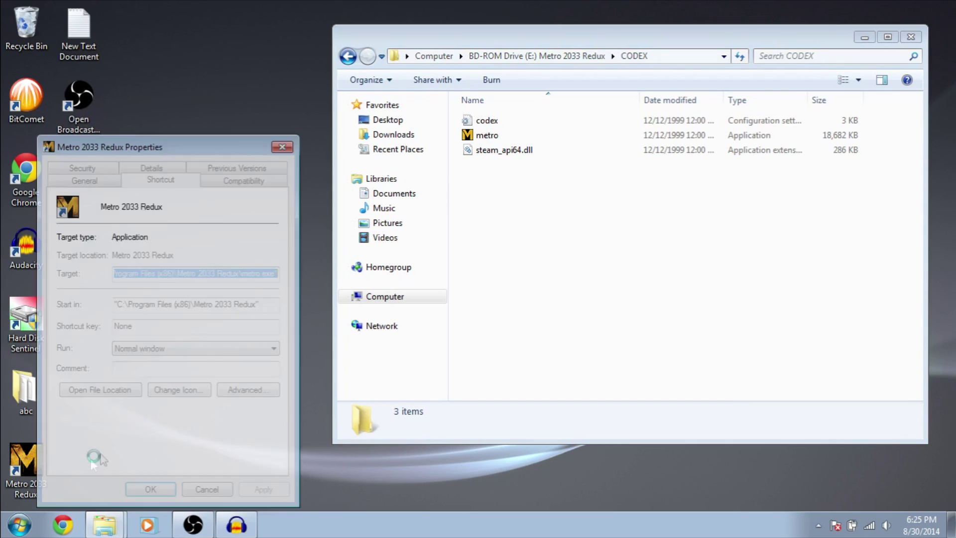
left_click(91, 393)
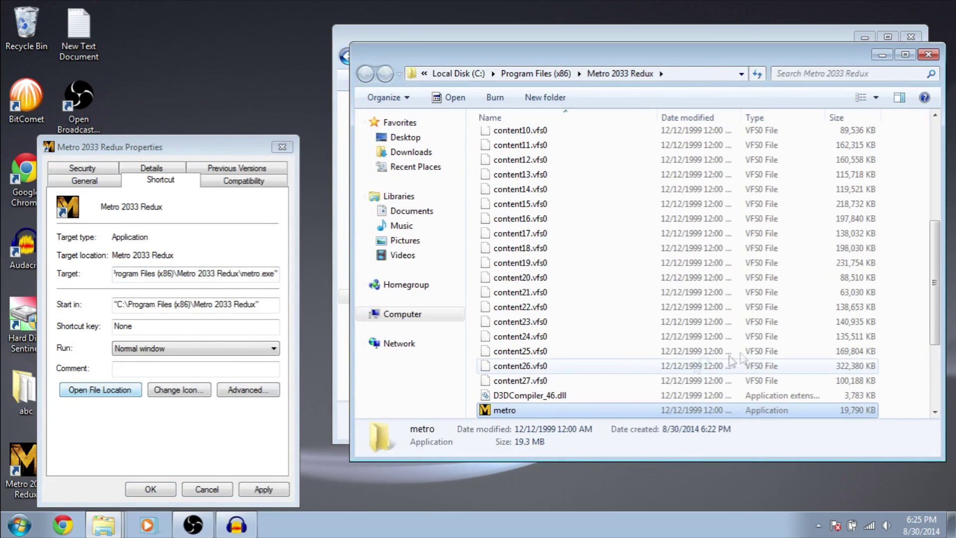
left_click(797, 351)
left_click(913, 342)
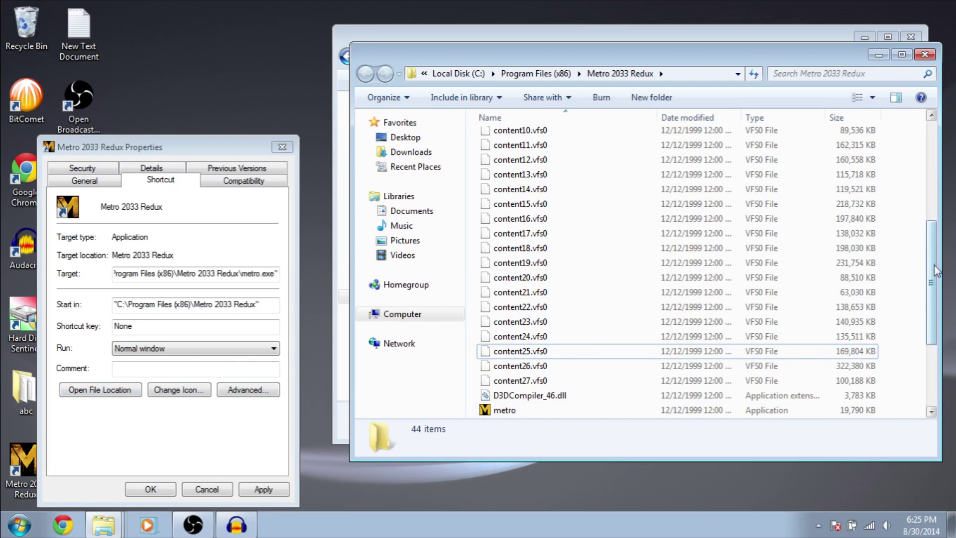
left_click_drag(931, 299, 932, 164)
Paste the CODEX files into the game folder with Copy and Replace, granting administrator permission
scroll(817, 274, "down", 6)
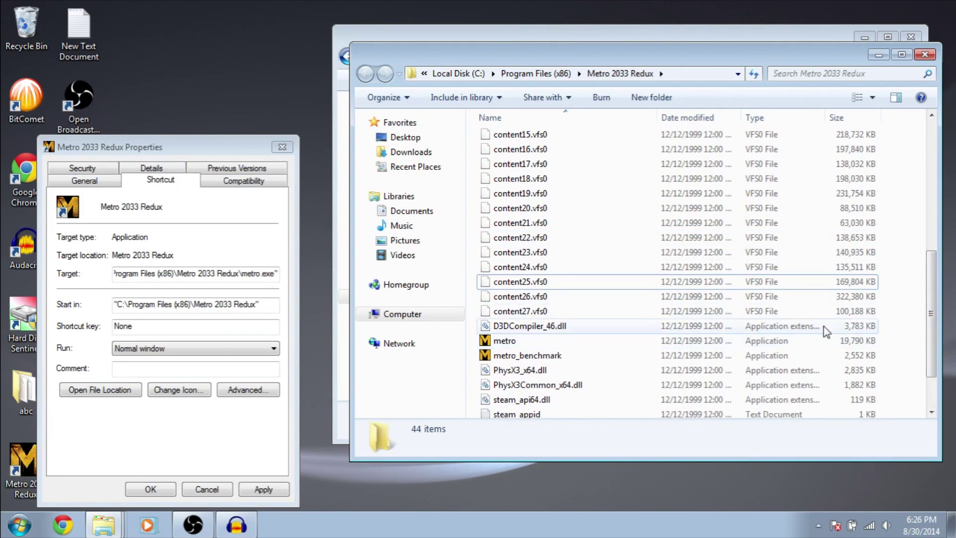
right_click(913, 310)
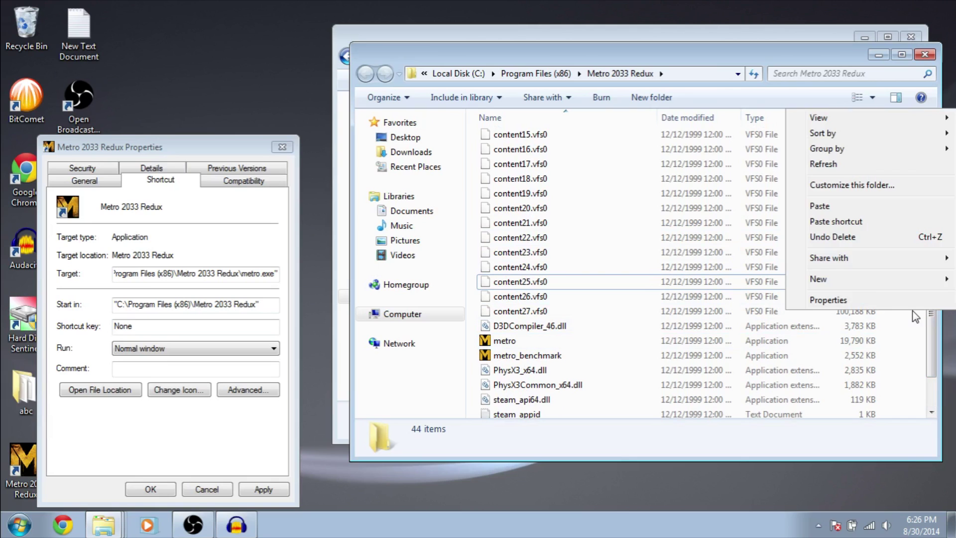
left_click(833, 206)
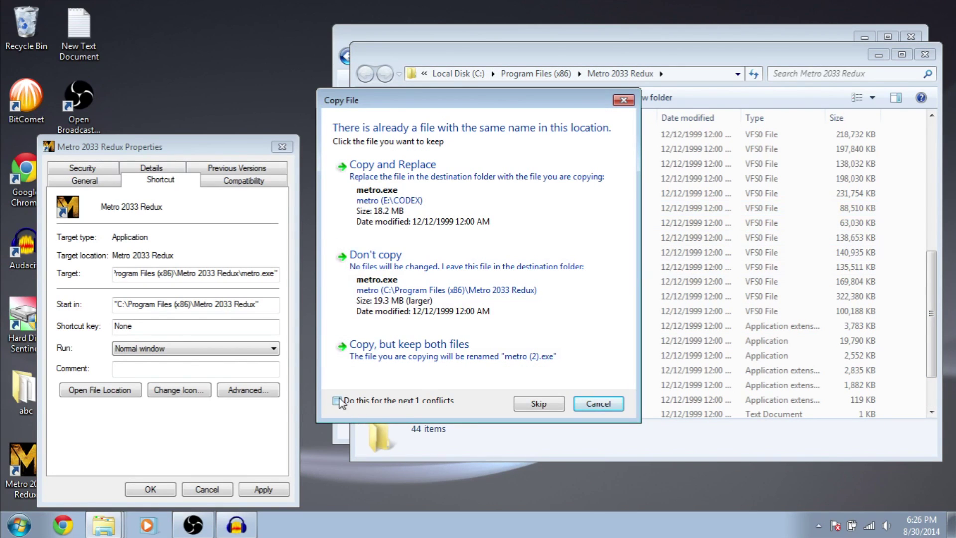
left_click(373, 187)
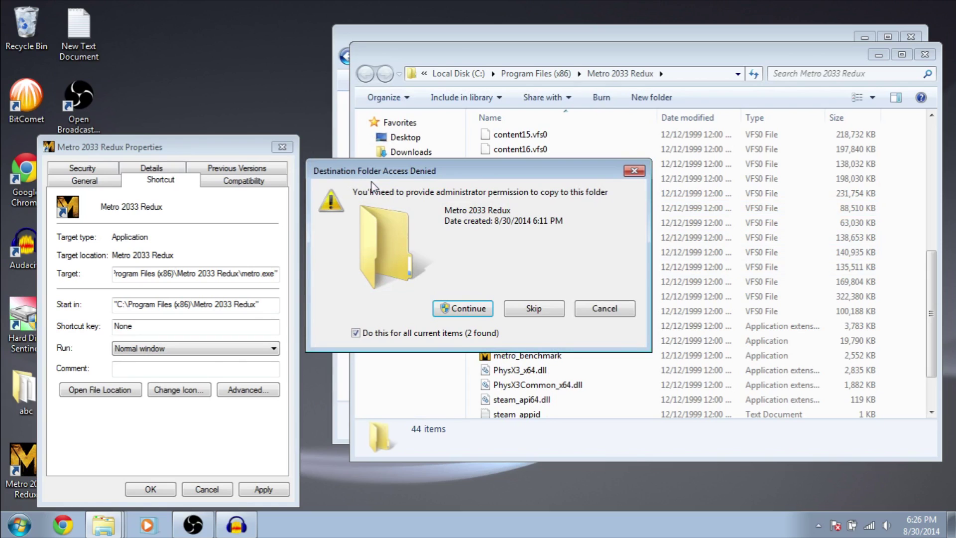
left_click(458, 307)
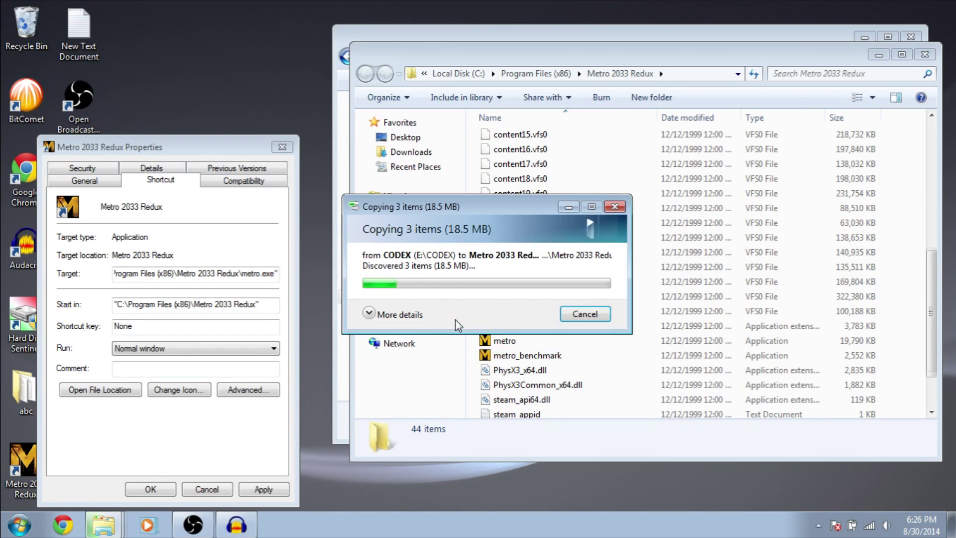
Close the shortcut's Properties dialog and the game folder window
left_click(283, 147)
left_click_drag(797, 62, 615, 183)
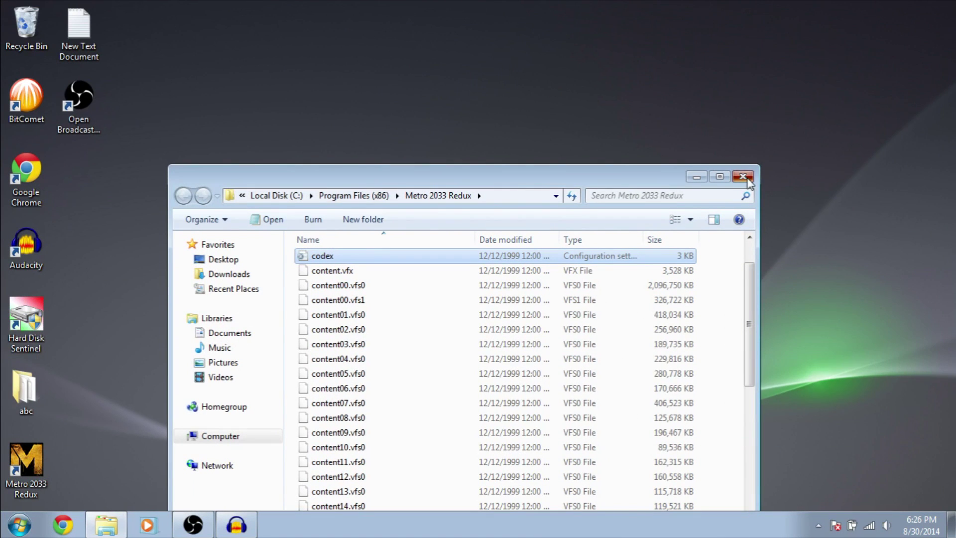
left_click(743, 177)
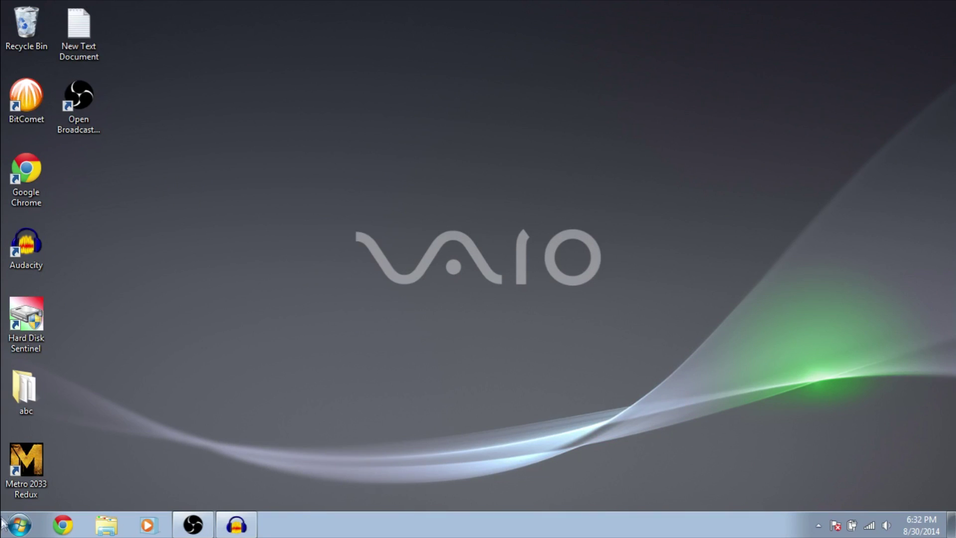
Search 'firewall' from Start, open Windows Firewall's Advanced settings, and view the Inbound Rules
left_click(3, 524)
type("firewall")
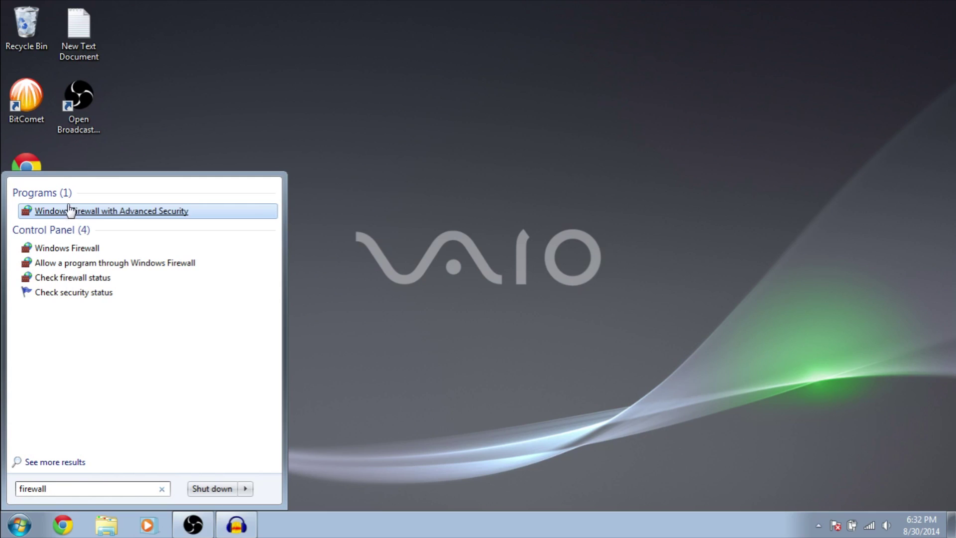
left_click(57, 248)
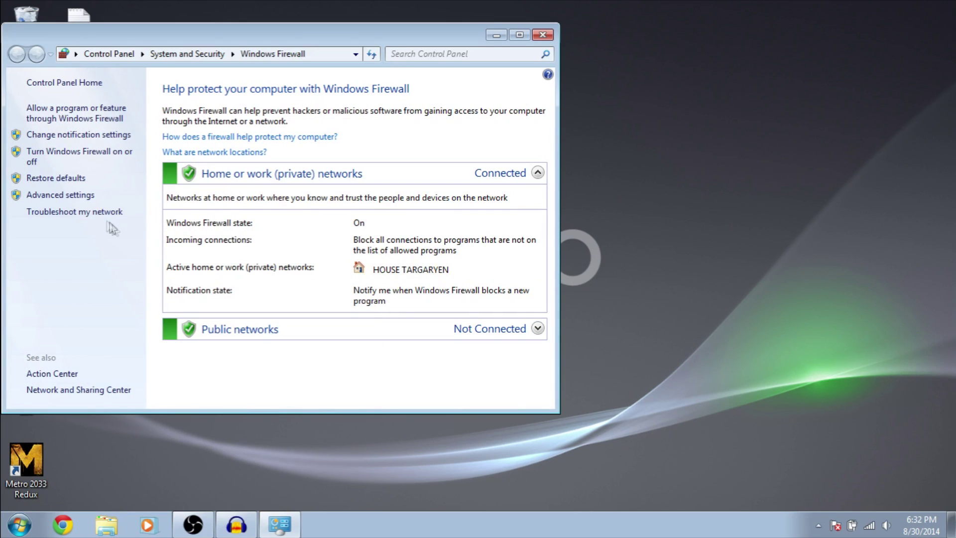
left_click(75, 199)
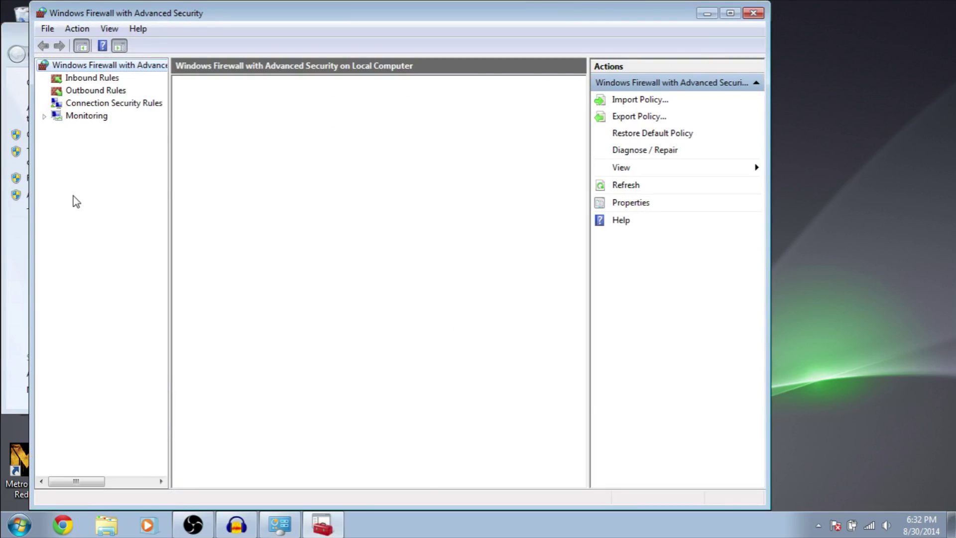
left_click(82, 79)
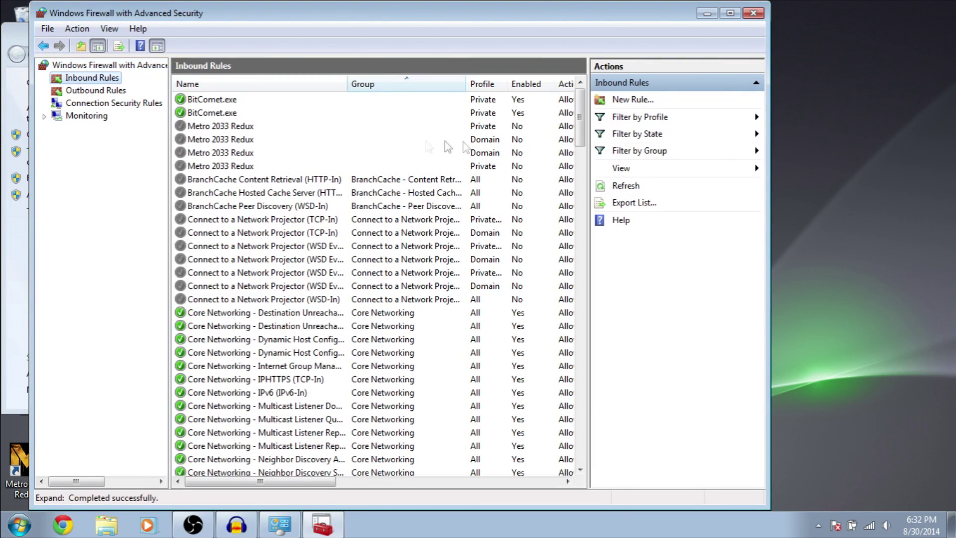
Start a new inbound Program rule targeting C:\Program Files (x86)\Metro 2033 Redux\metro.exe
left_click(643, 100)
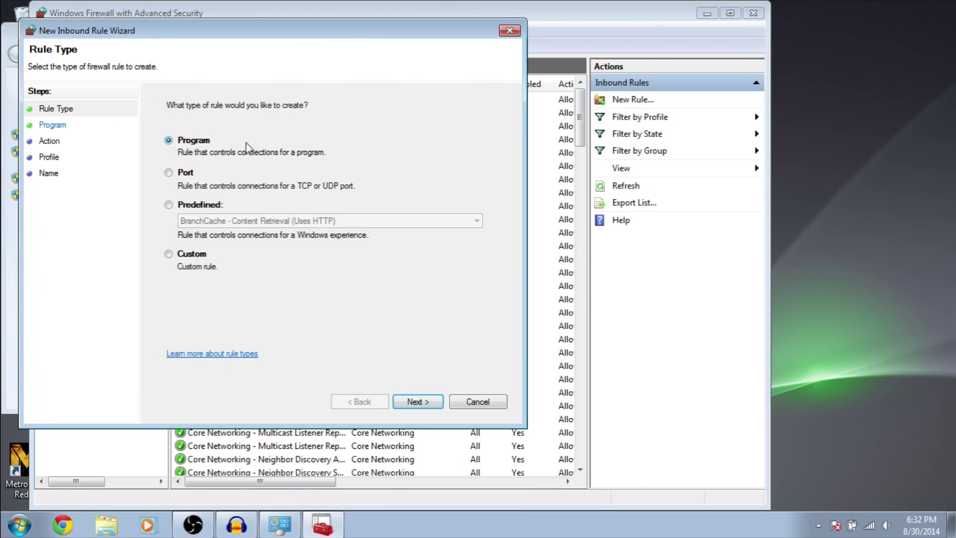
left_click_drag(263, 38, 418, 43)
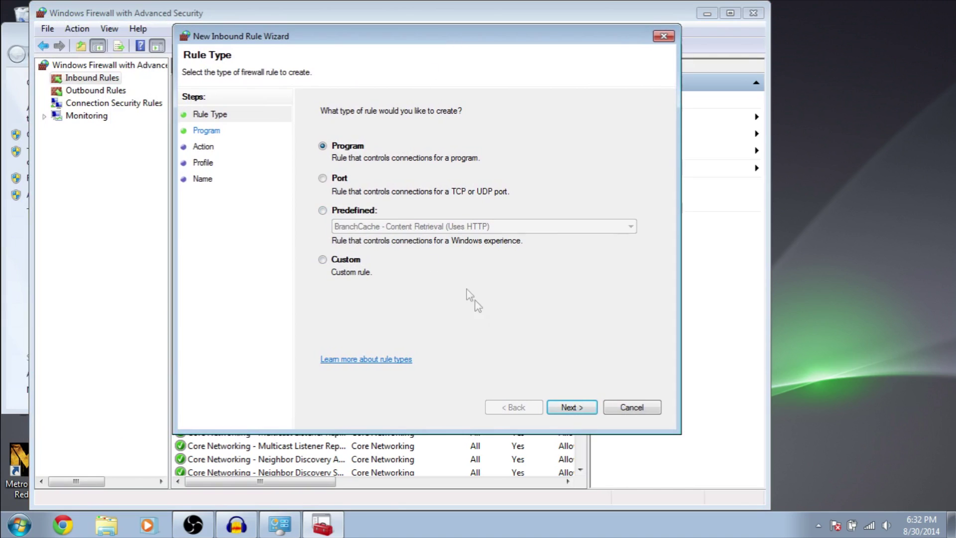
left_click(568, 406)
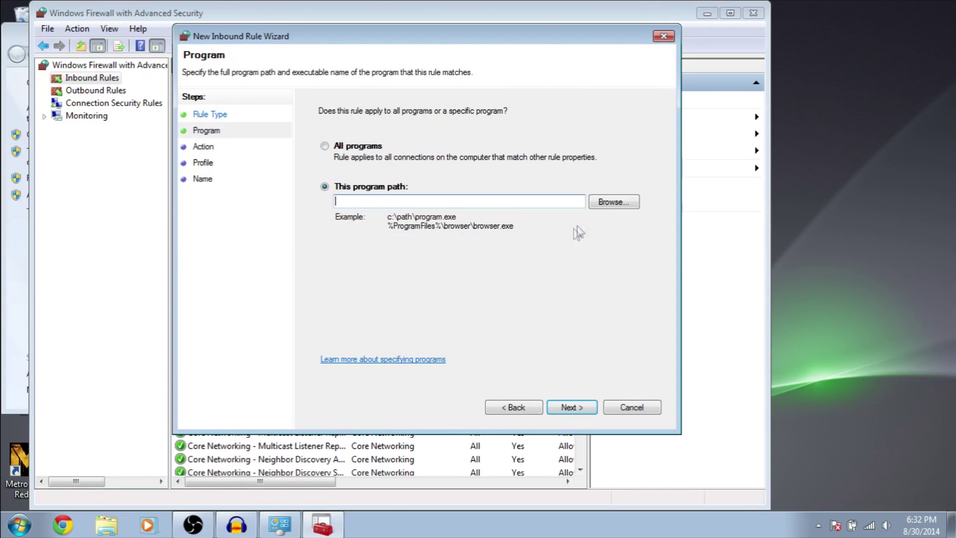
left_click(606, 202)
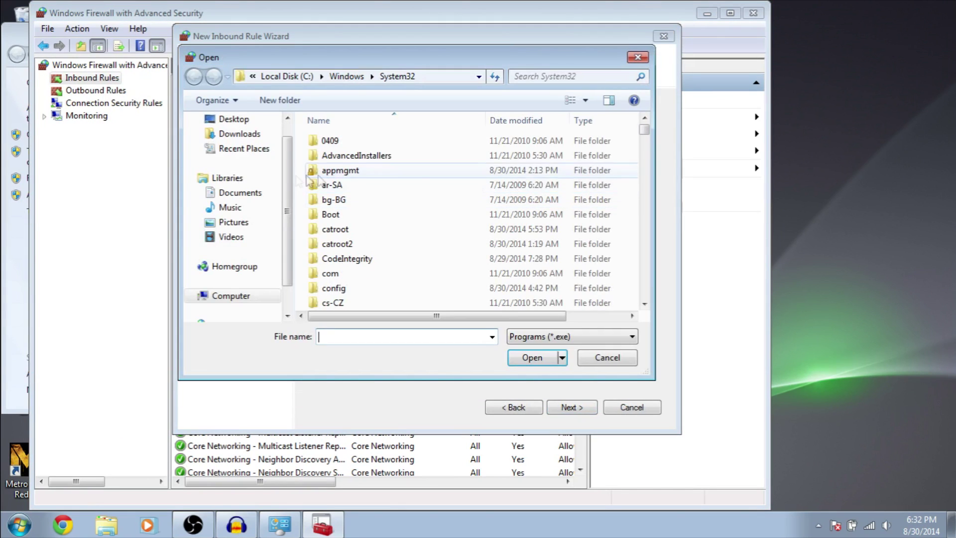
left_click(235, 296)
double_click(380, 159)
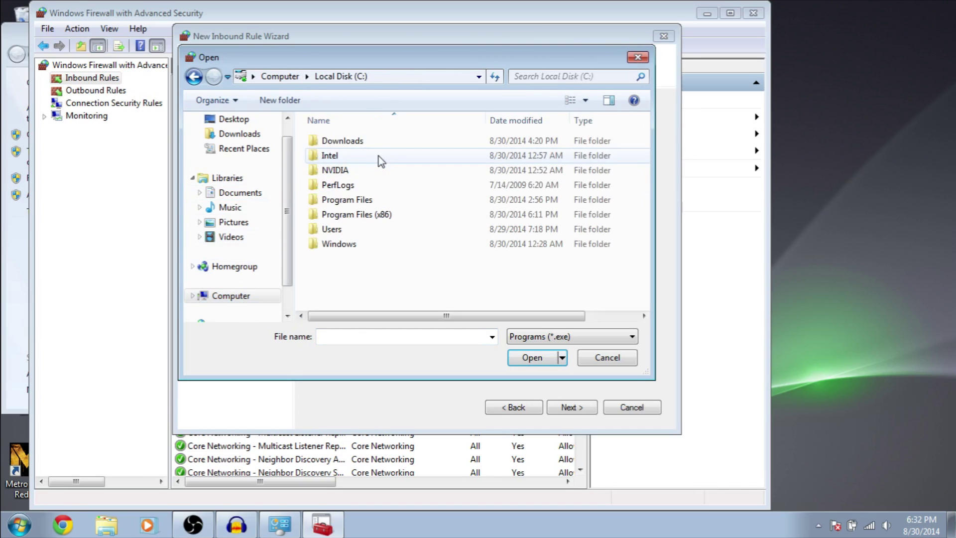
double_click(381, 214)
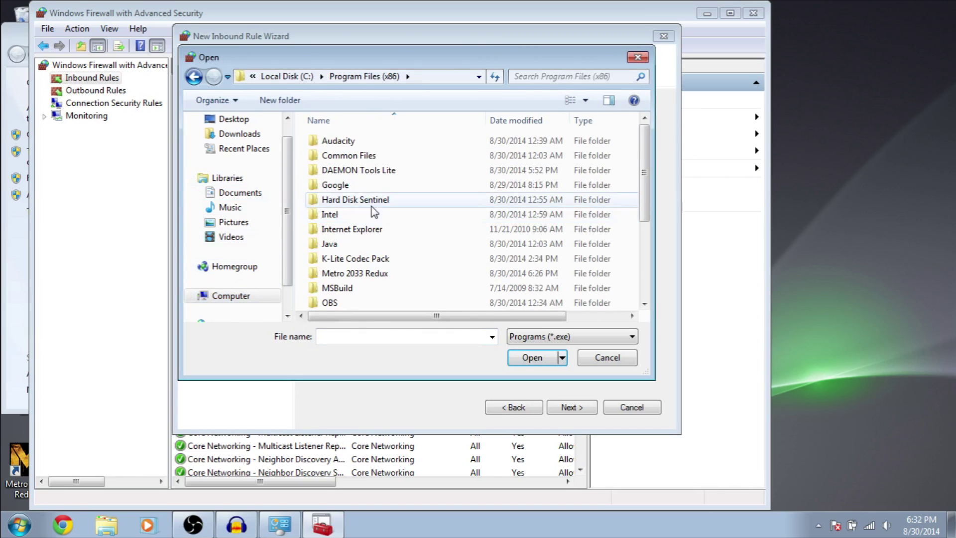
scroll(371, 274, "down", 1)
double_click(360, 245)
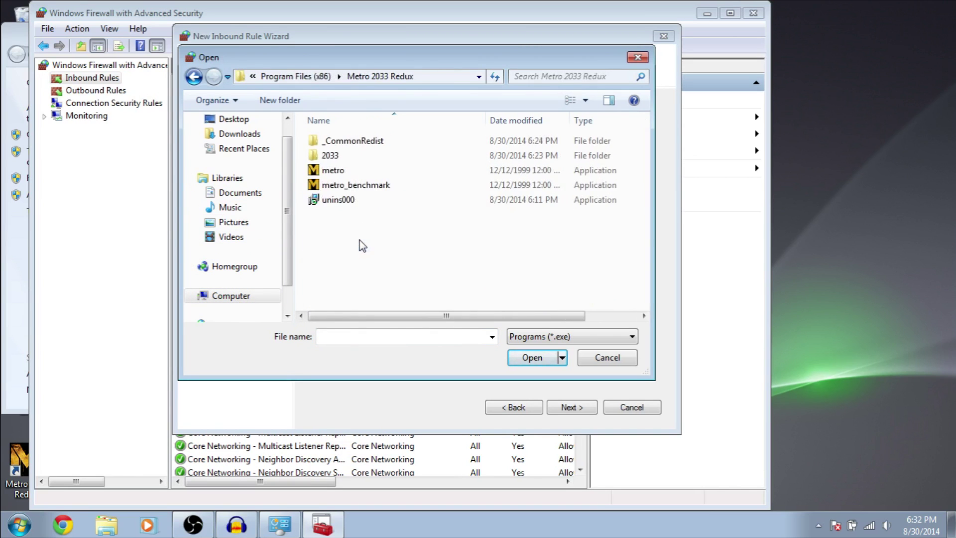
left_click(328, 170)
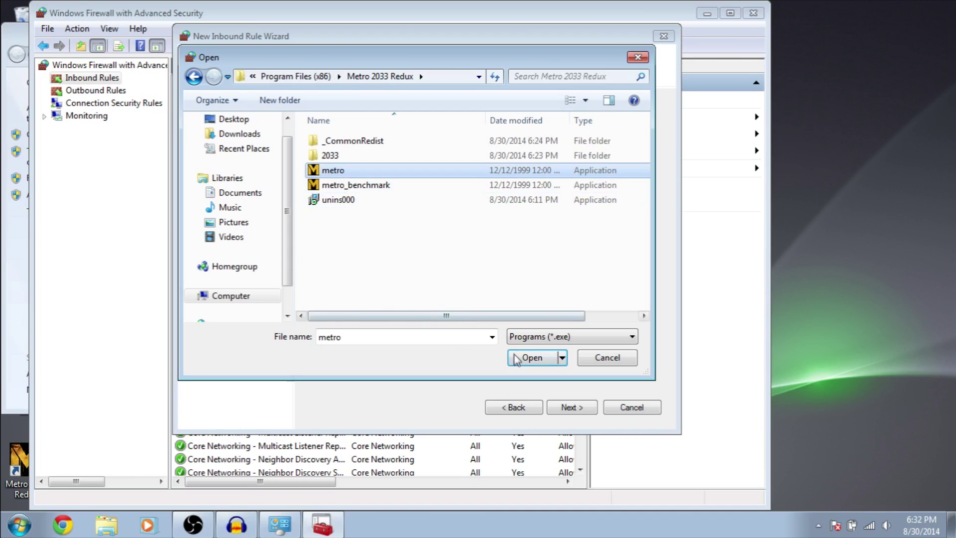
left_click(531, 358)
Block the connection on all profiles, name the rule 'metro', finish, and close Control Panel
left_click(568, 407)
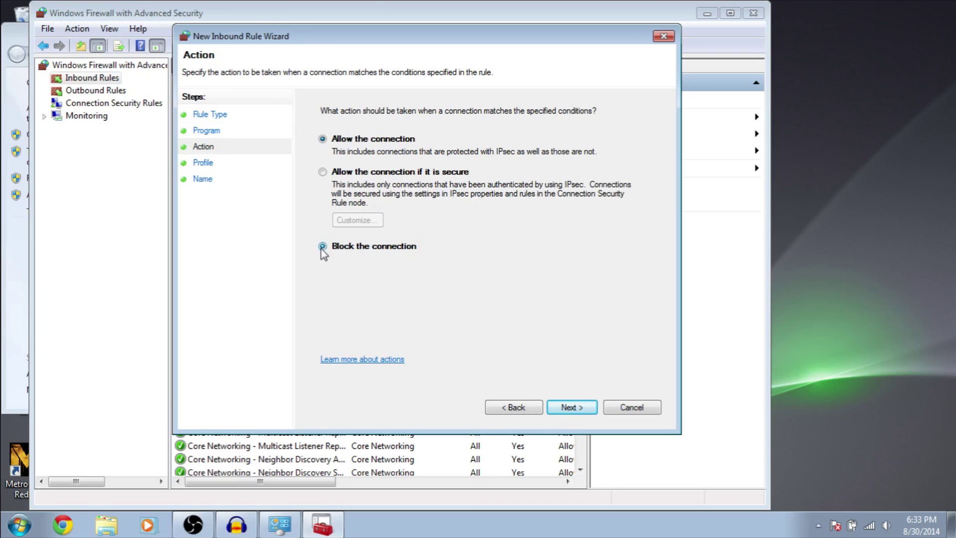
left_click(573, 408)
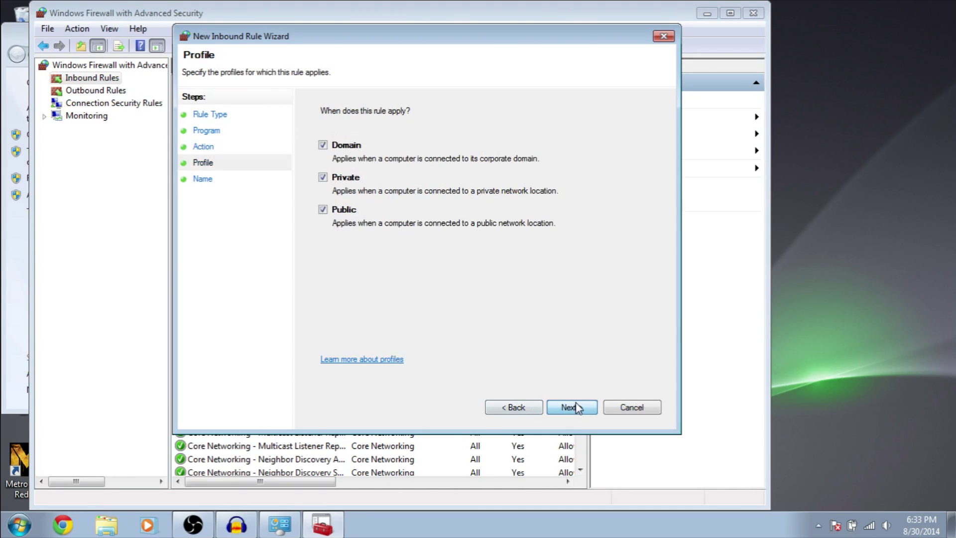
left_click(577, 408)
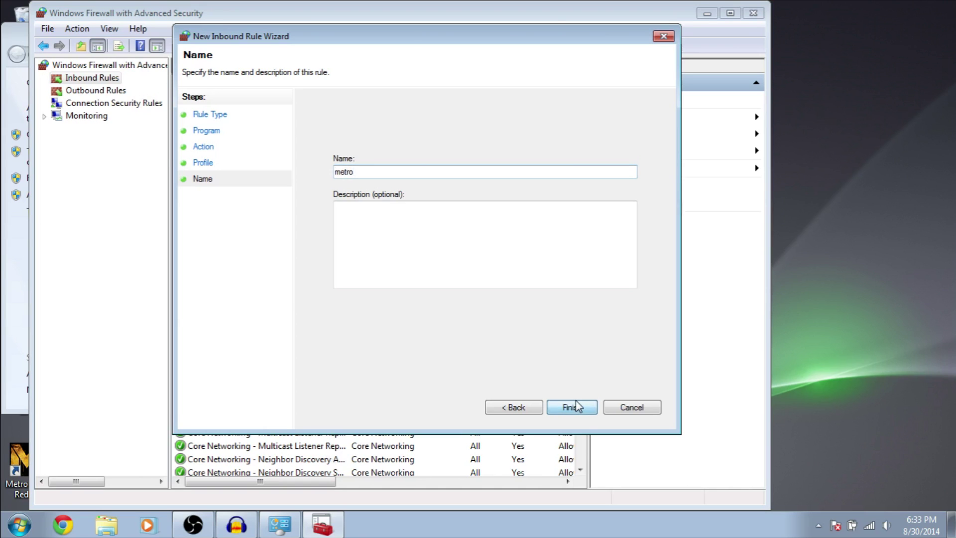
left_click(573, 407)
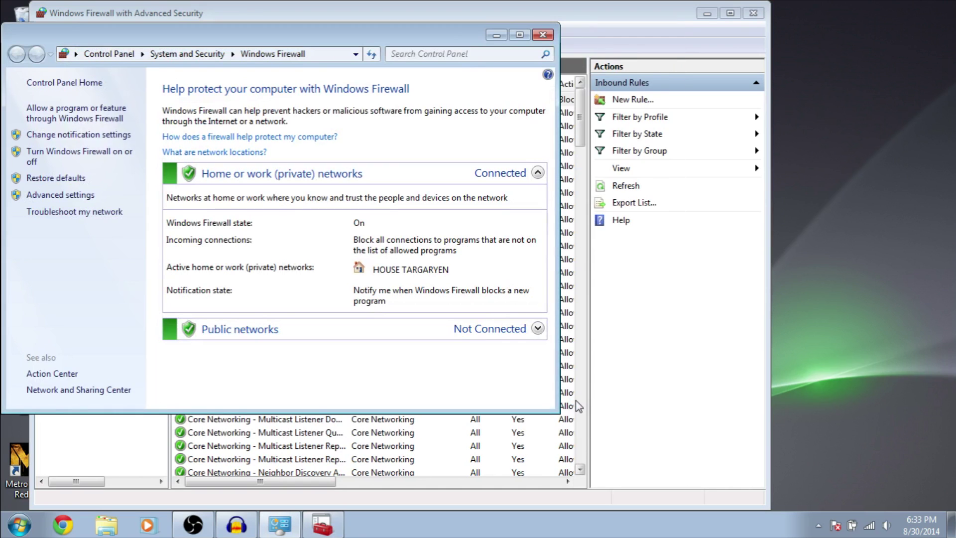
left_click(543, 35)
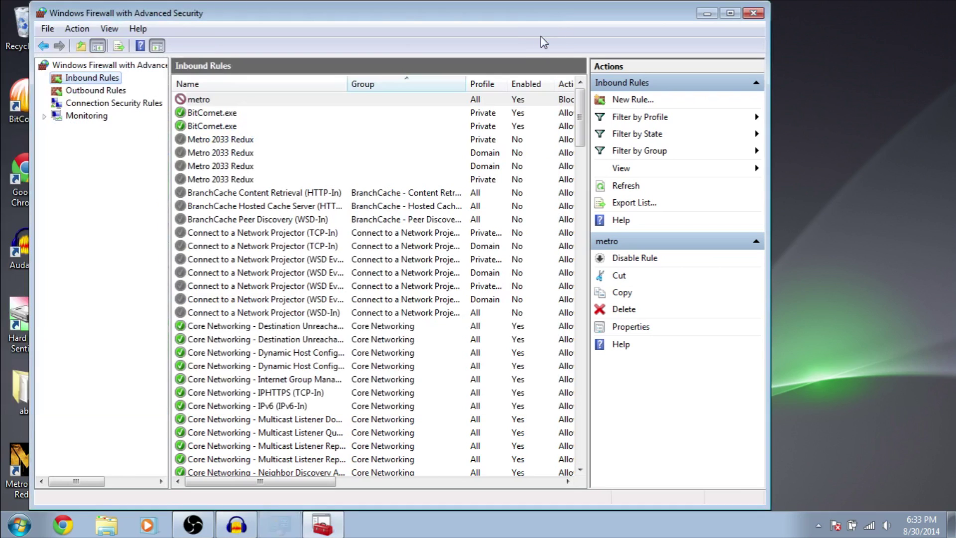
Start a new outbound program rule that targets metro.exe
left_click(83, 91)
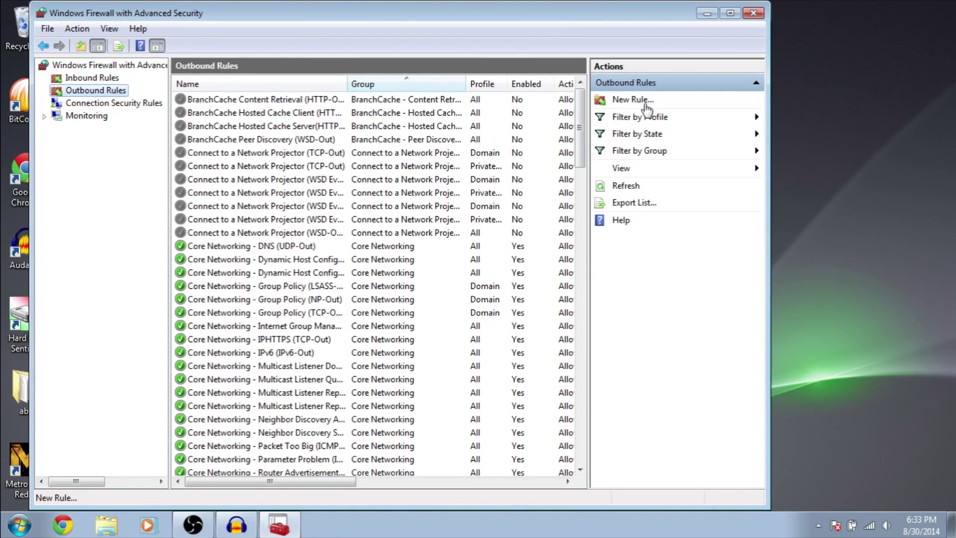
left_click(643, 101)
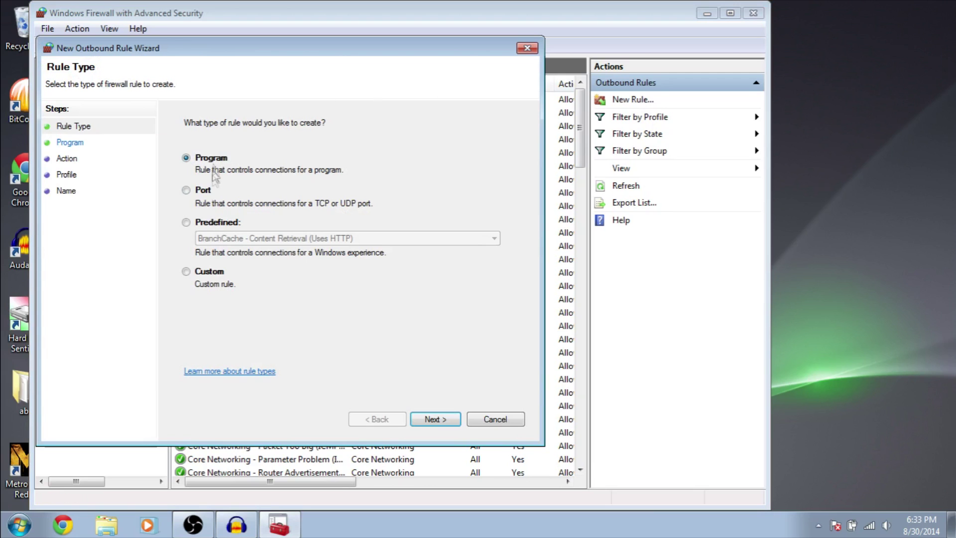
left_click(438, 419)
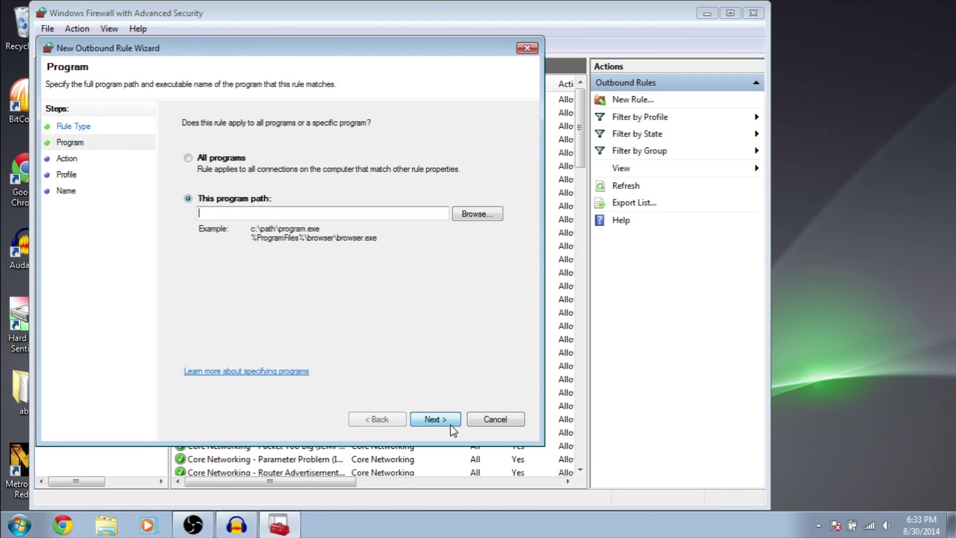
left_click(466, 215)
left_click(204, 118)
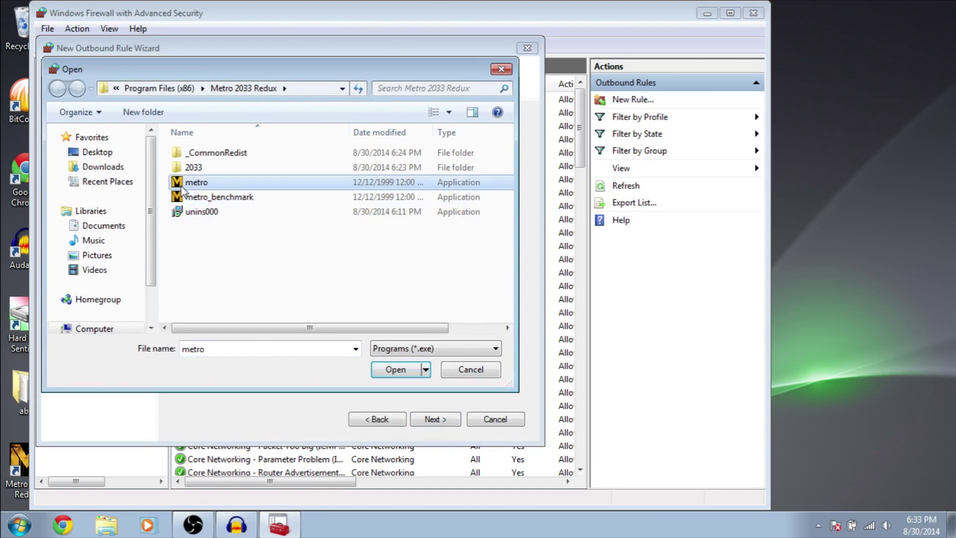
left_click(396, 369)
Block the connection for all profiles, name the rule 'metro', and close the firewall window
left_click(434, 420)
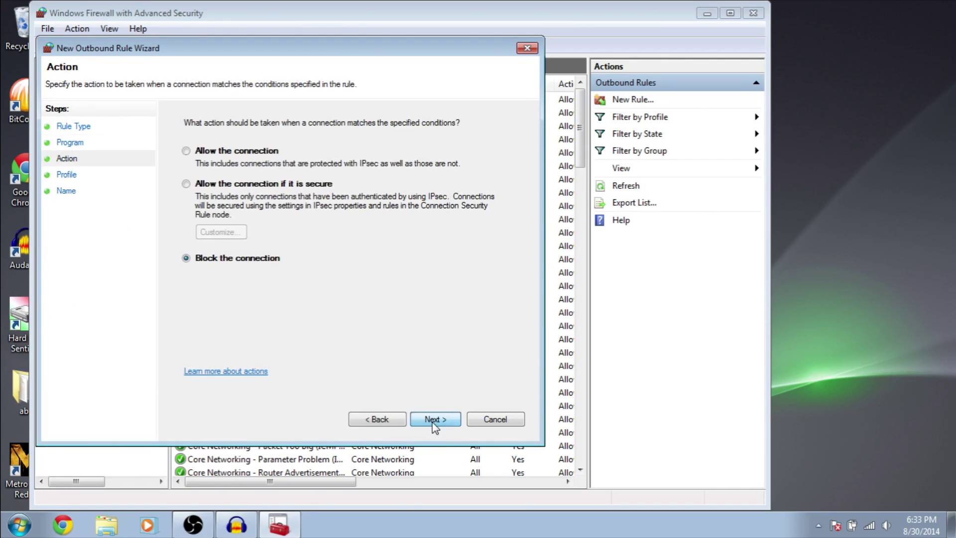
left_click(435, 420)
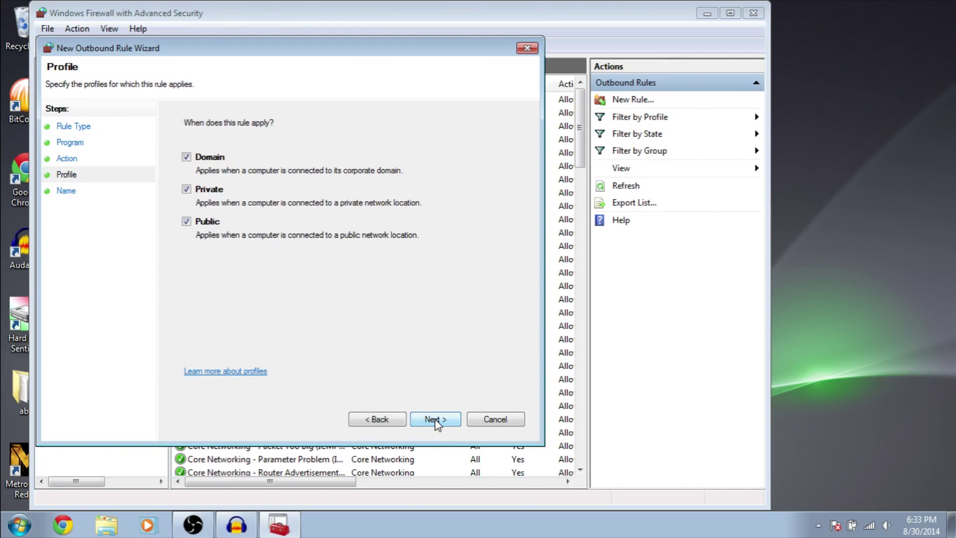
left_click(436, 421)
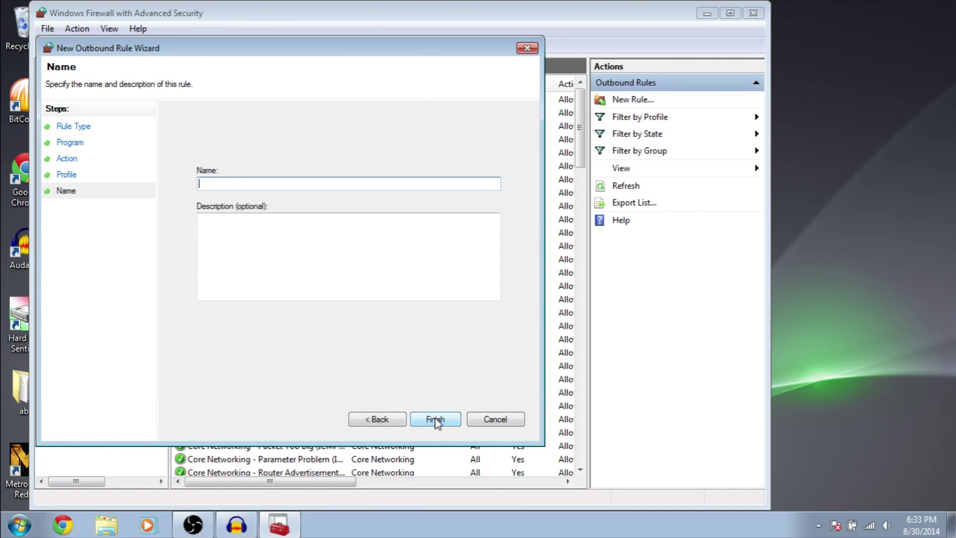
type("metro")
left_click(435, 421)
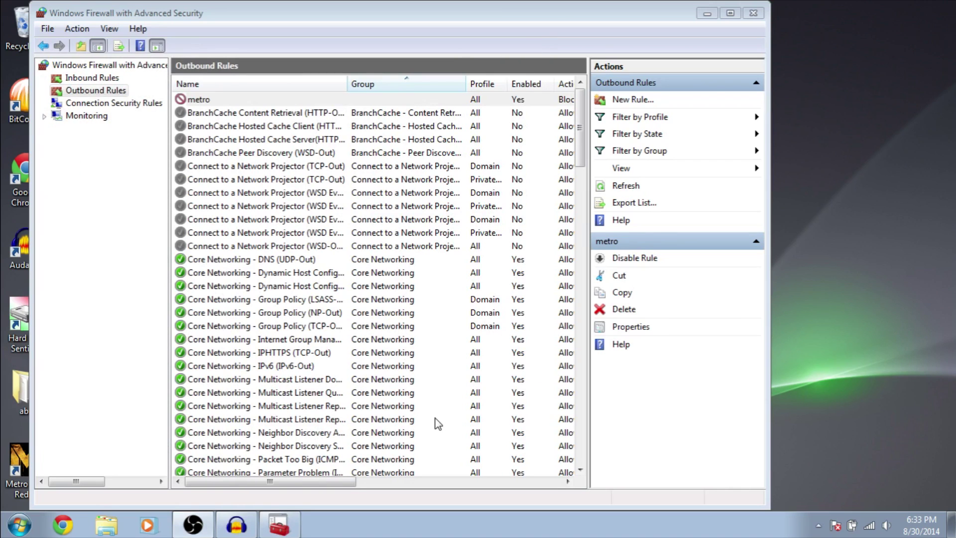
left_click(753, 13)
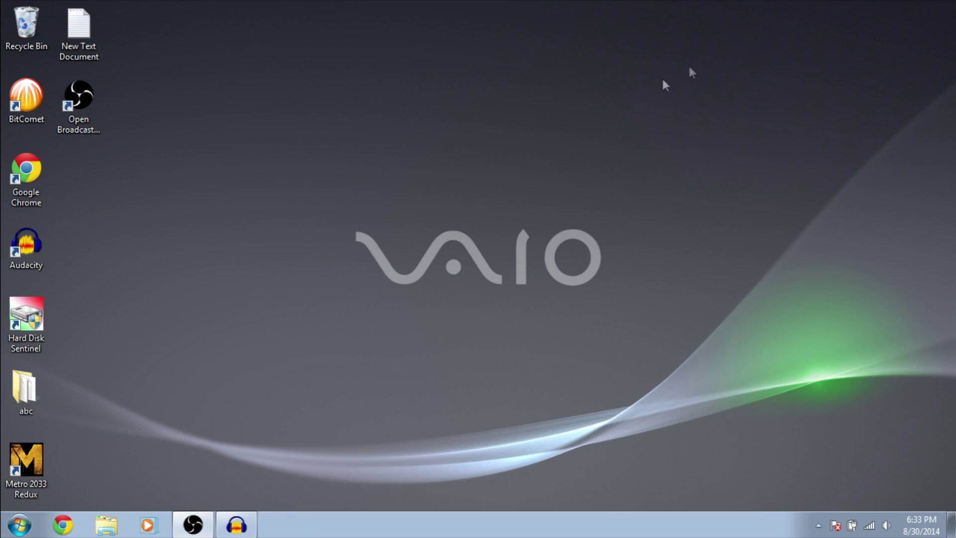